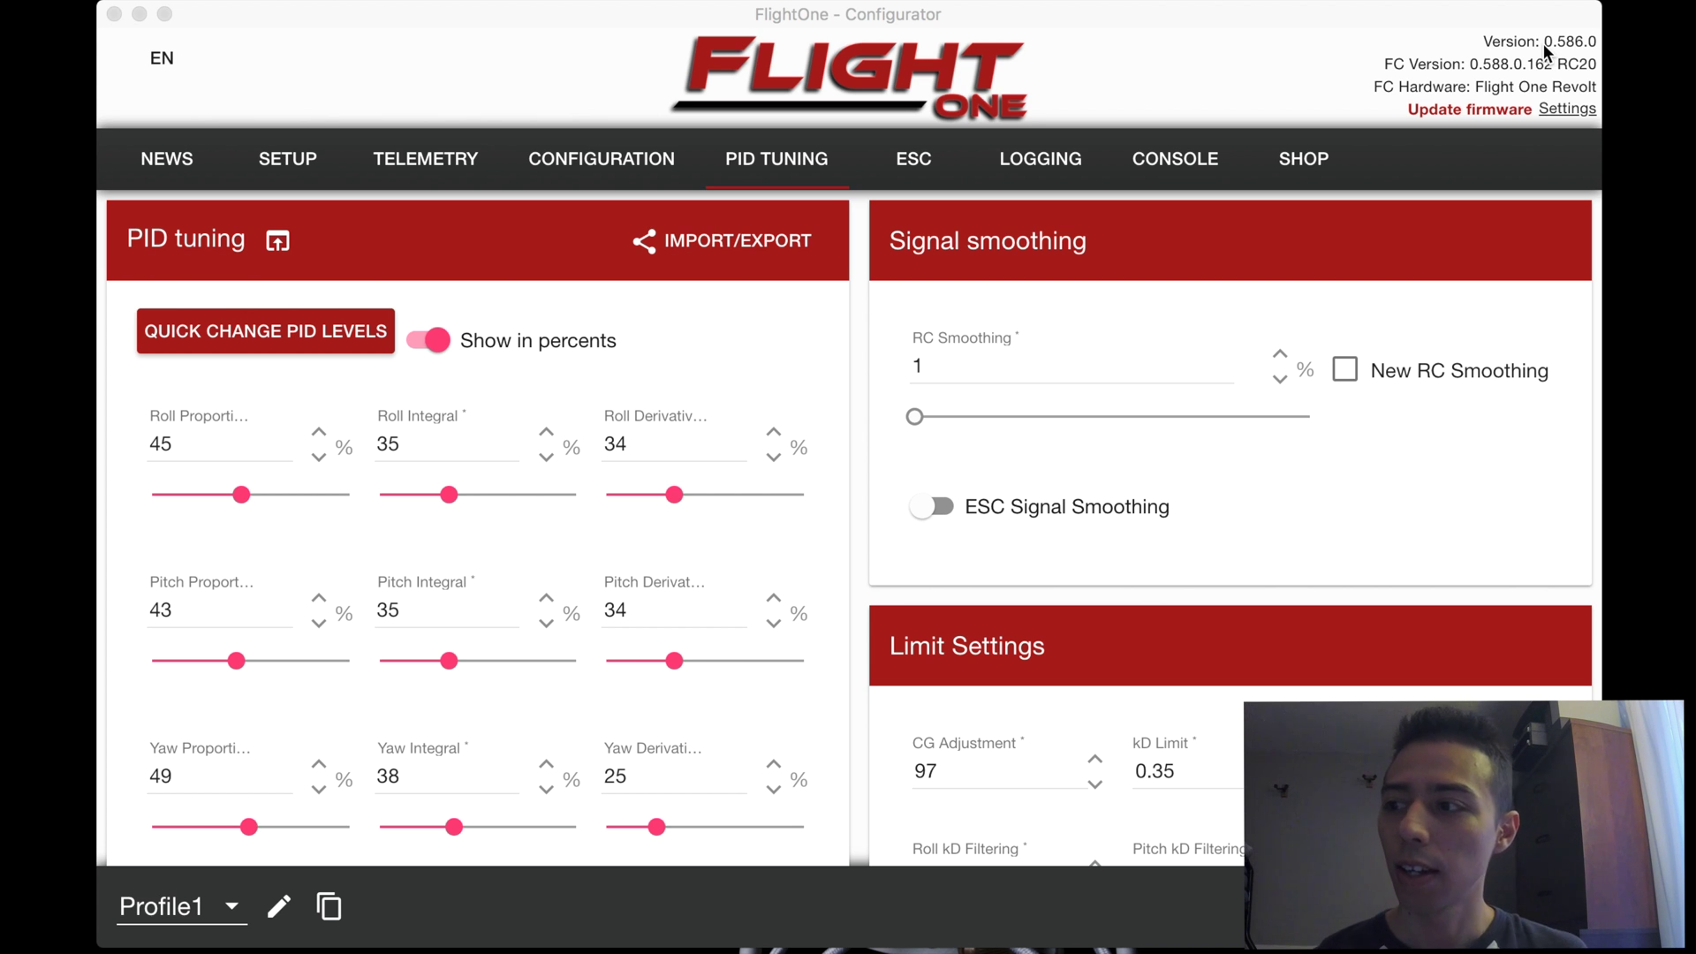
Examine the PID tuning, Signal smoothing, Limit Settings, Rates and Filtering values of Profile1
scroll(1151, 361, down, 2)
scroll(1152, 362, up, 1)
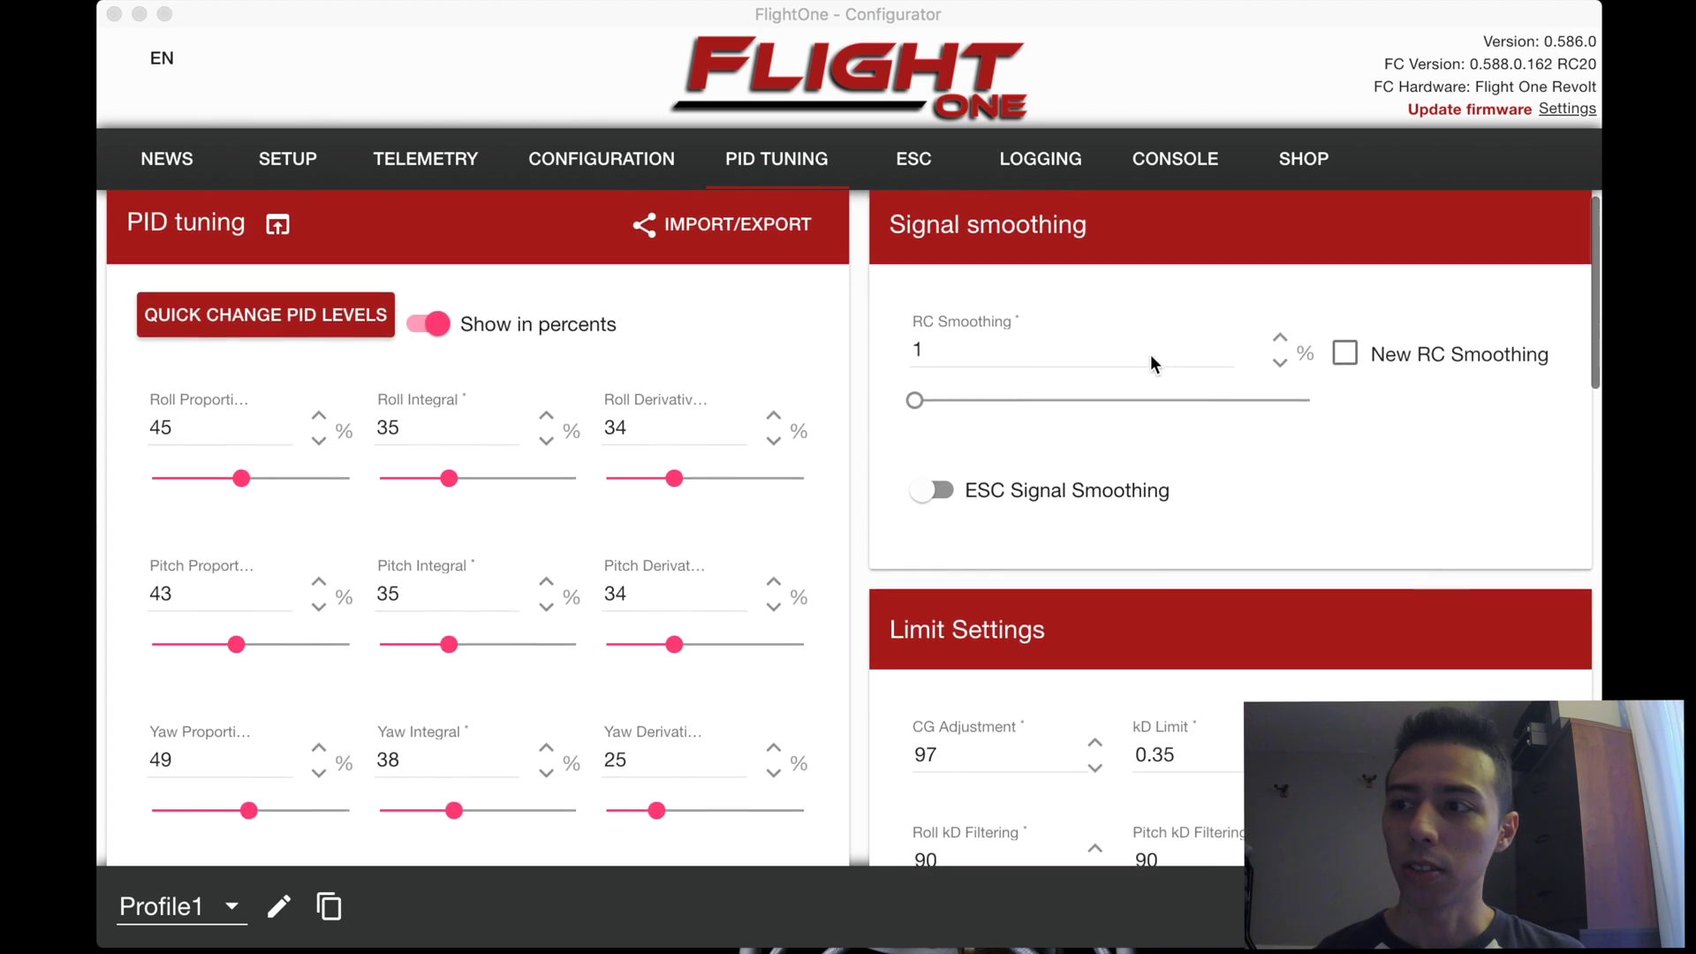
scroll(1150, 354, up, 1)
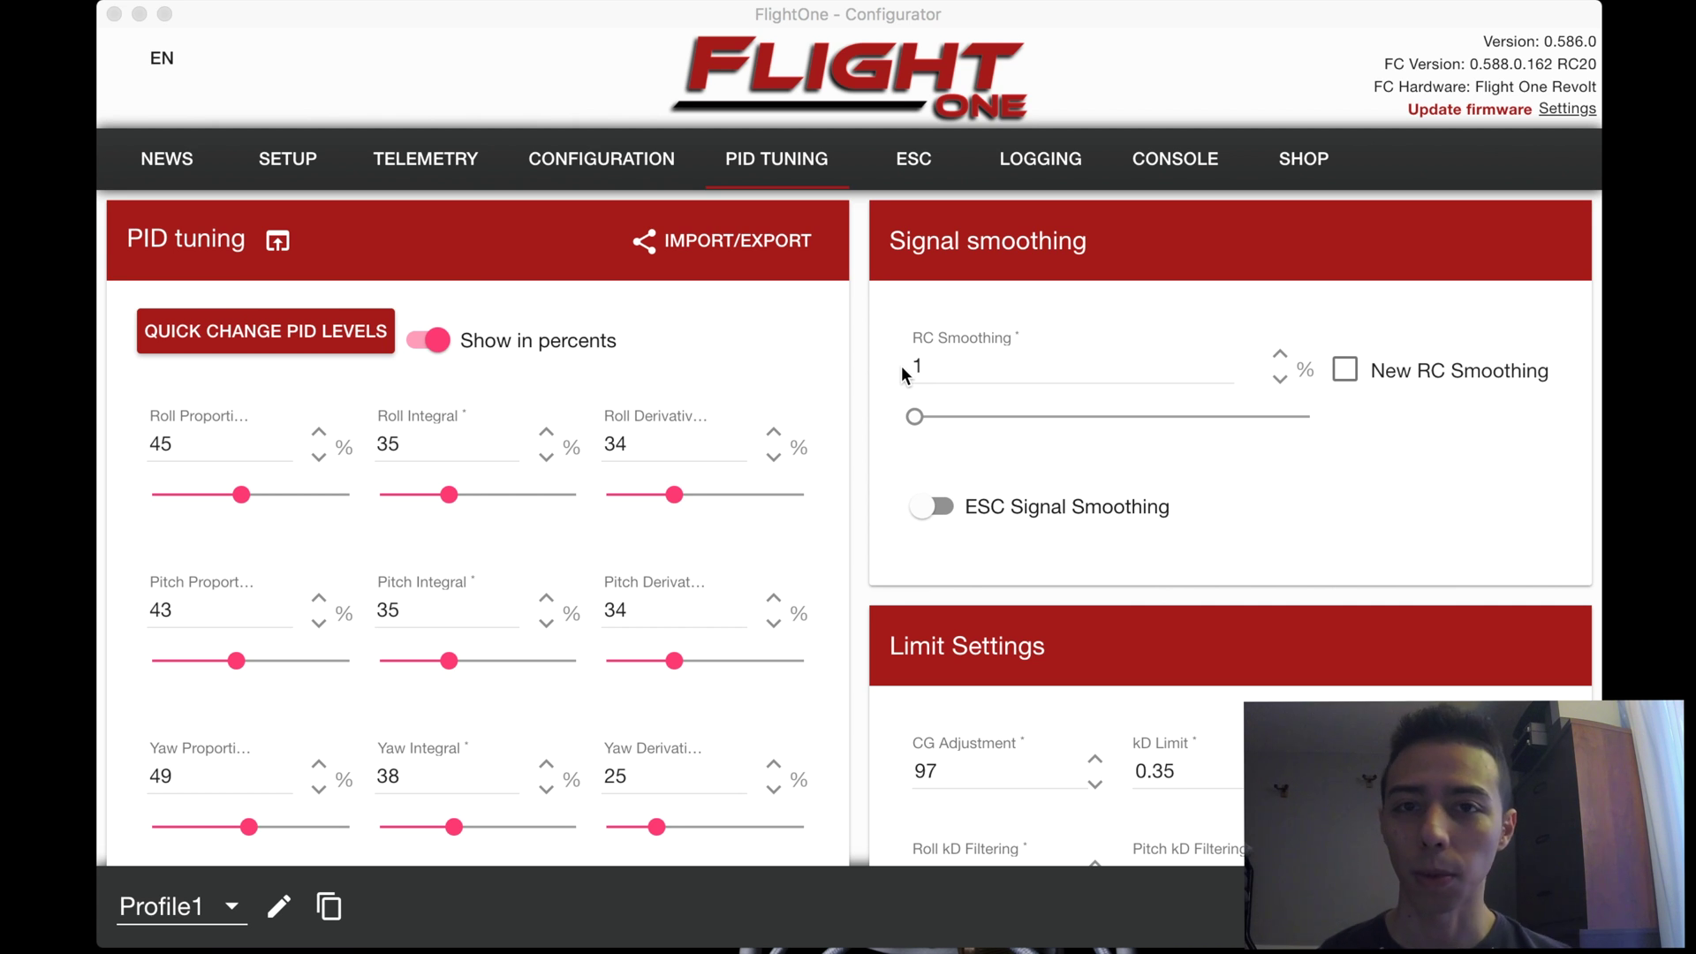
scroll(904, 375, down, 2)
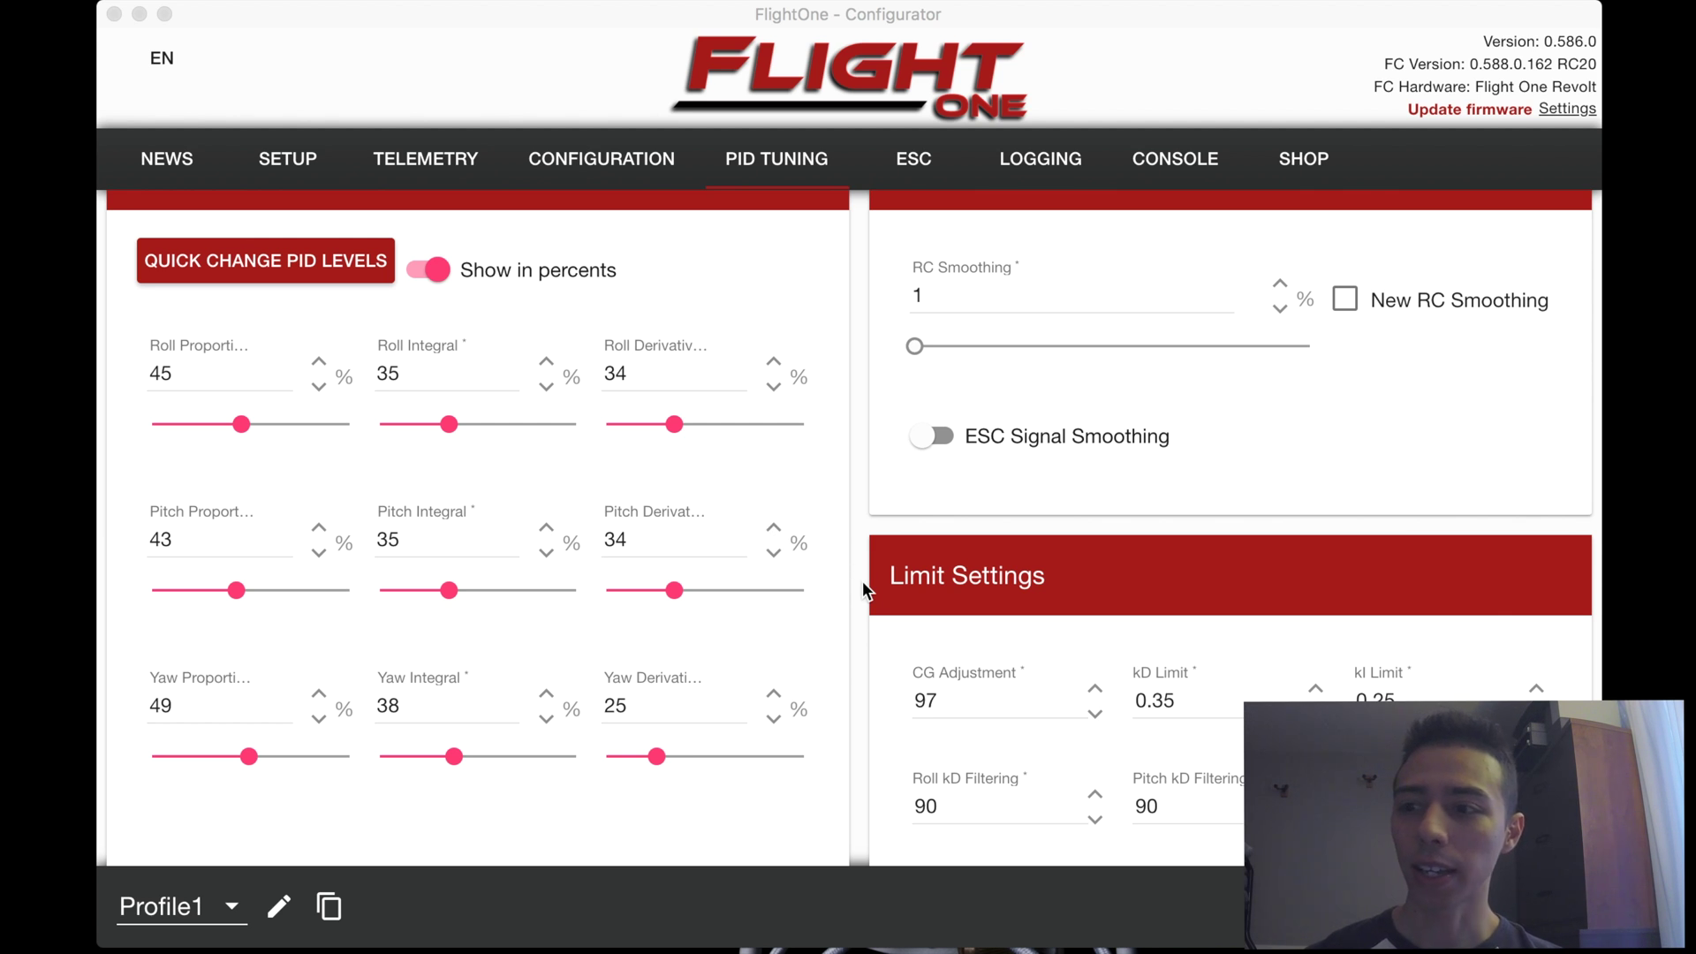
scroll(863, 590, down, 4)
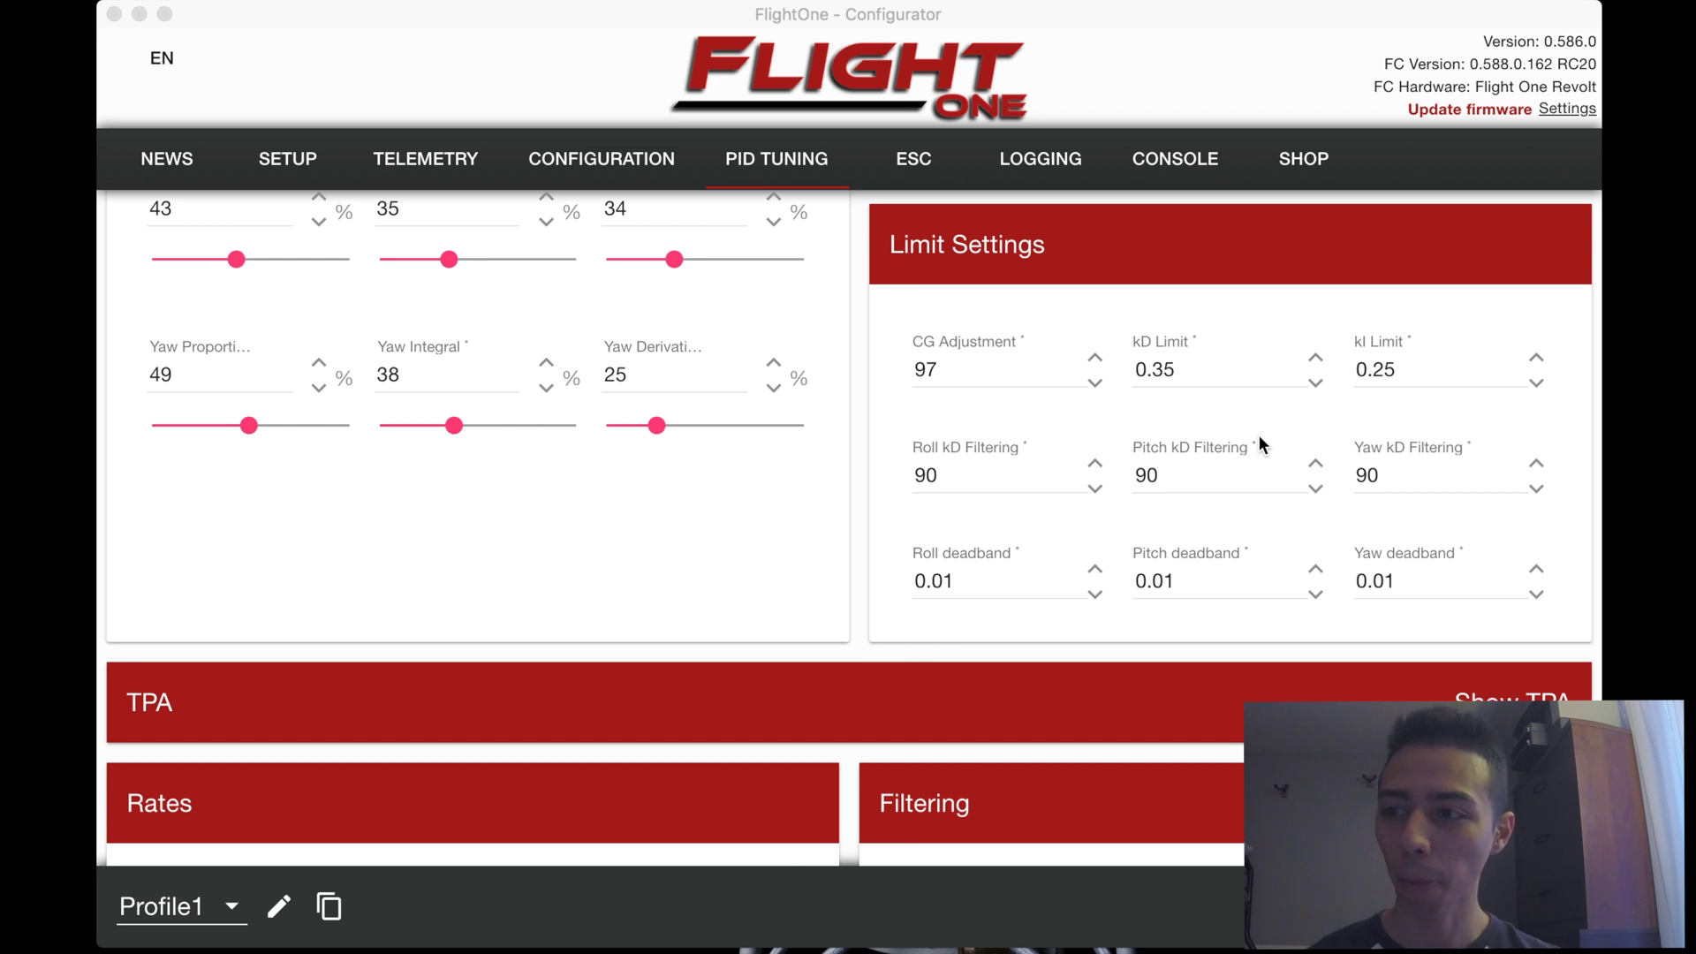
scroll(1259, 435, down, 2)
scroll(1259, 436, down, 4)
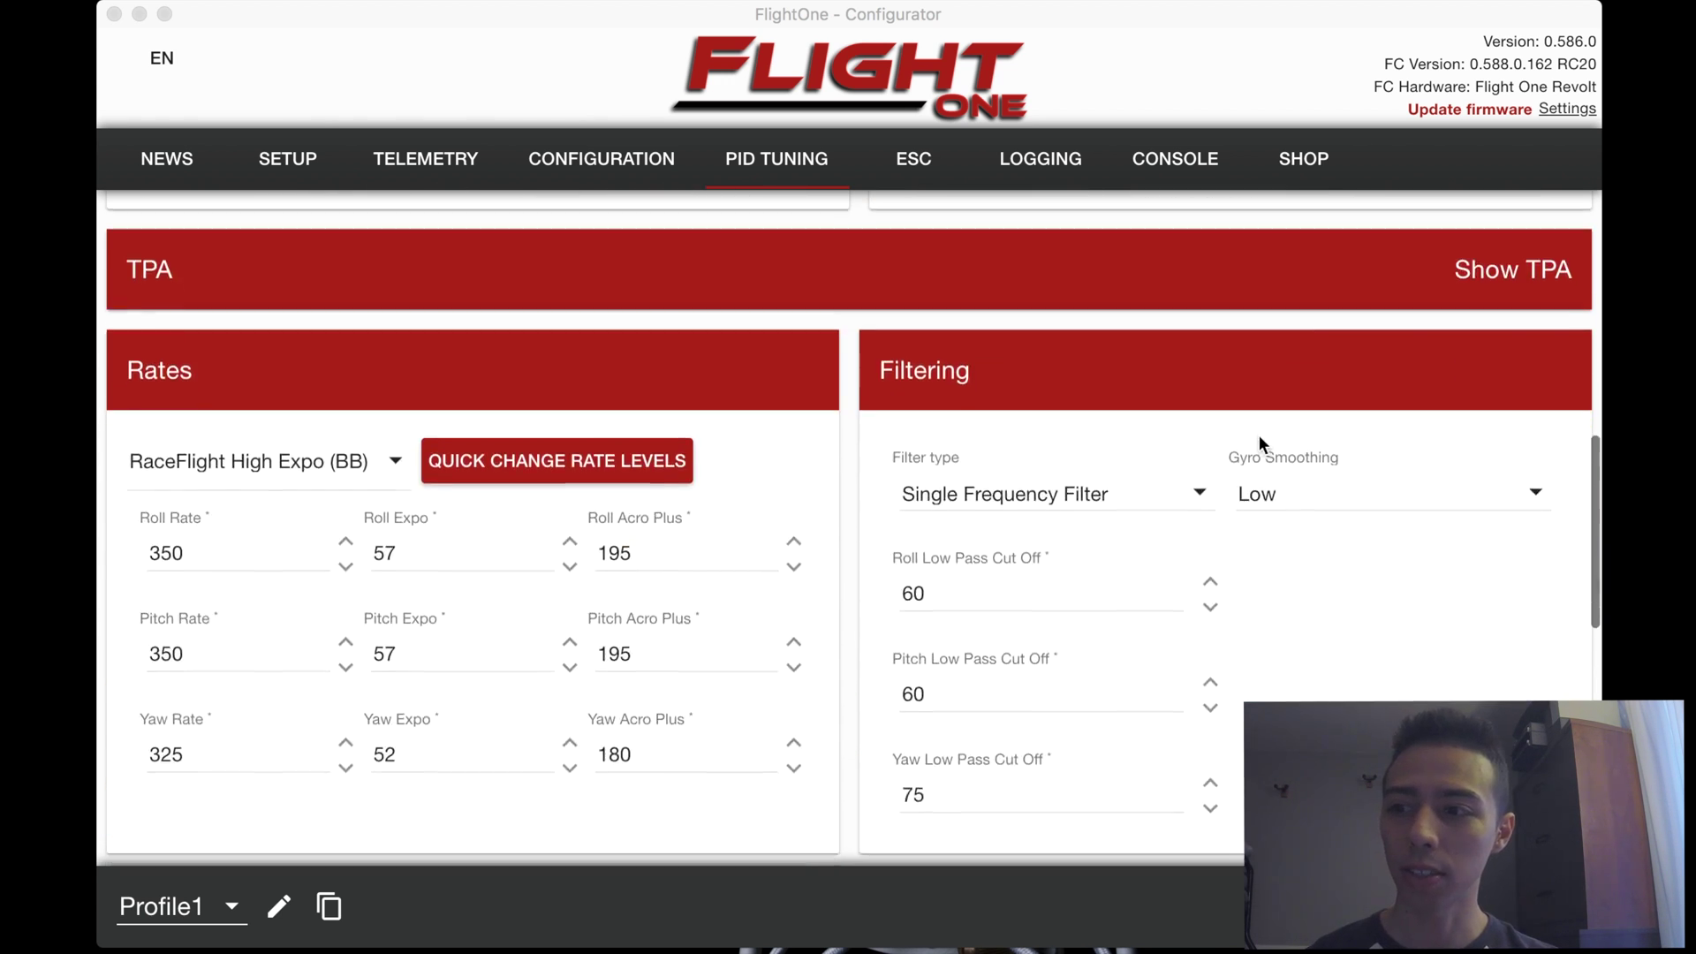
scroll(1259, 435, down, 2)
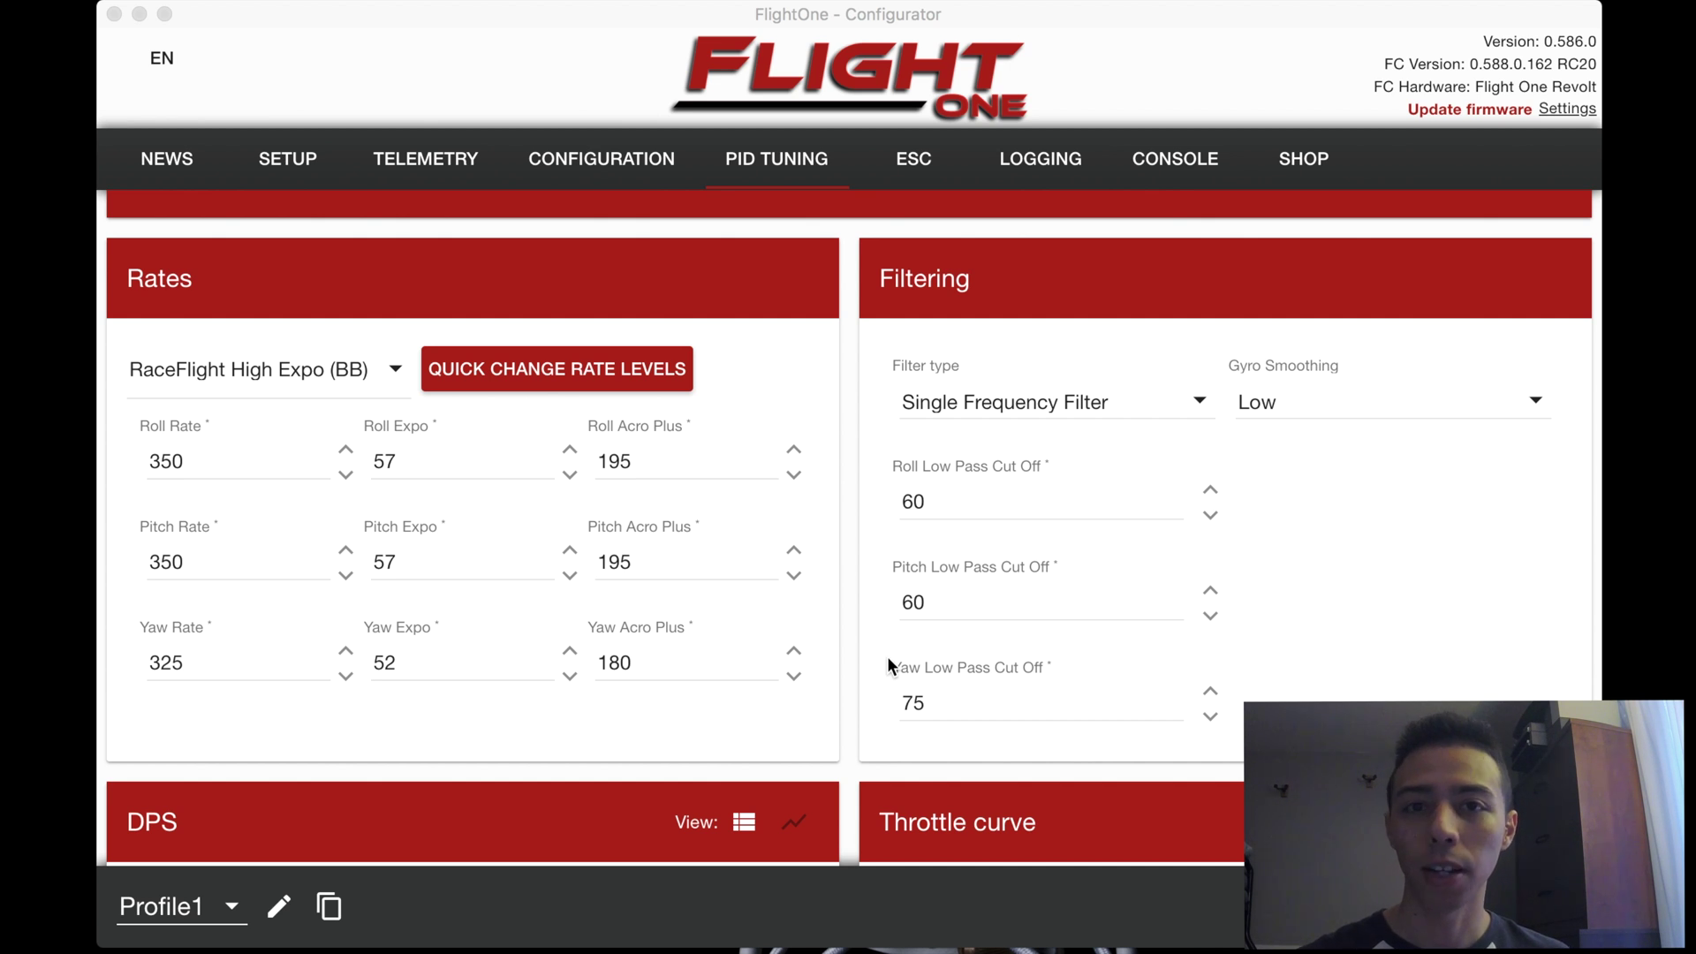
Inspect the Filter type and Gyro Smoothing choices in the Filtering section without changing the selections
click(1210, 411)
click(1321, 488)
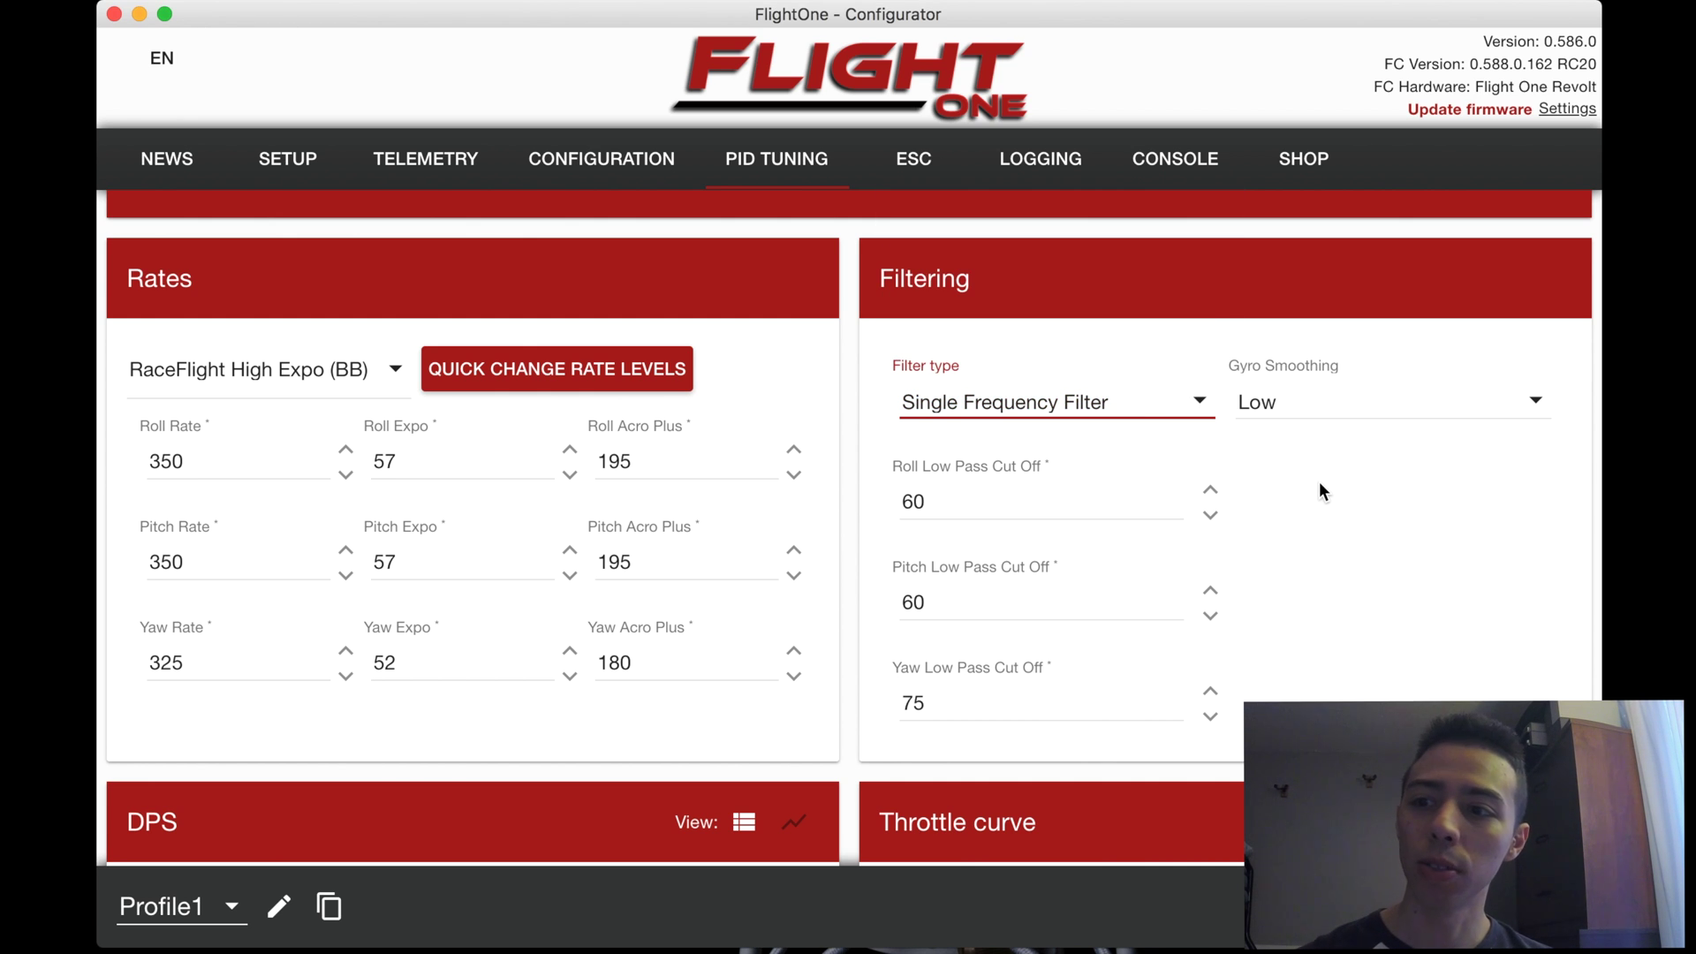
click(1380, 412)
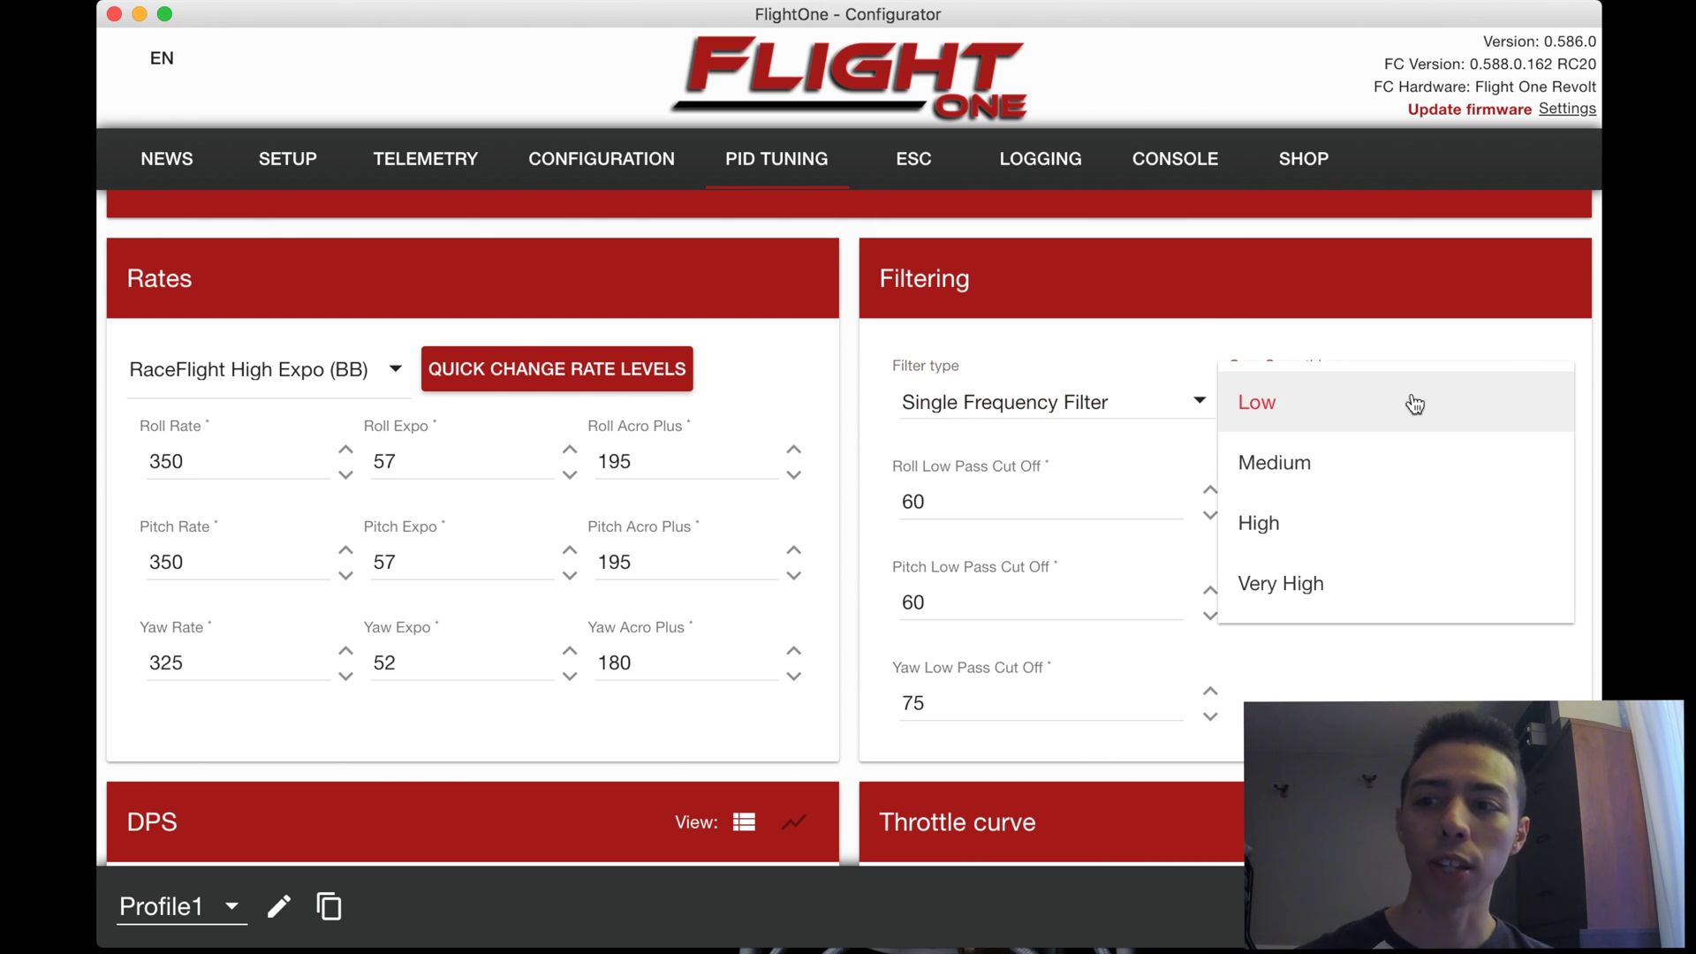
click(1451, 325)
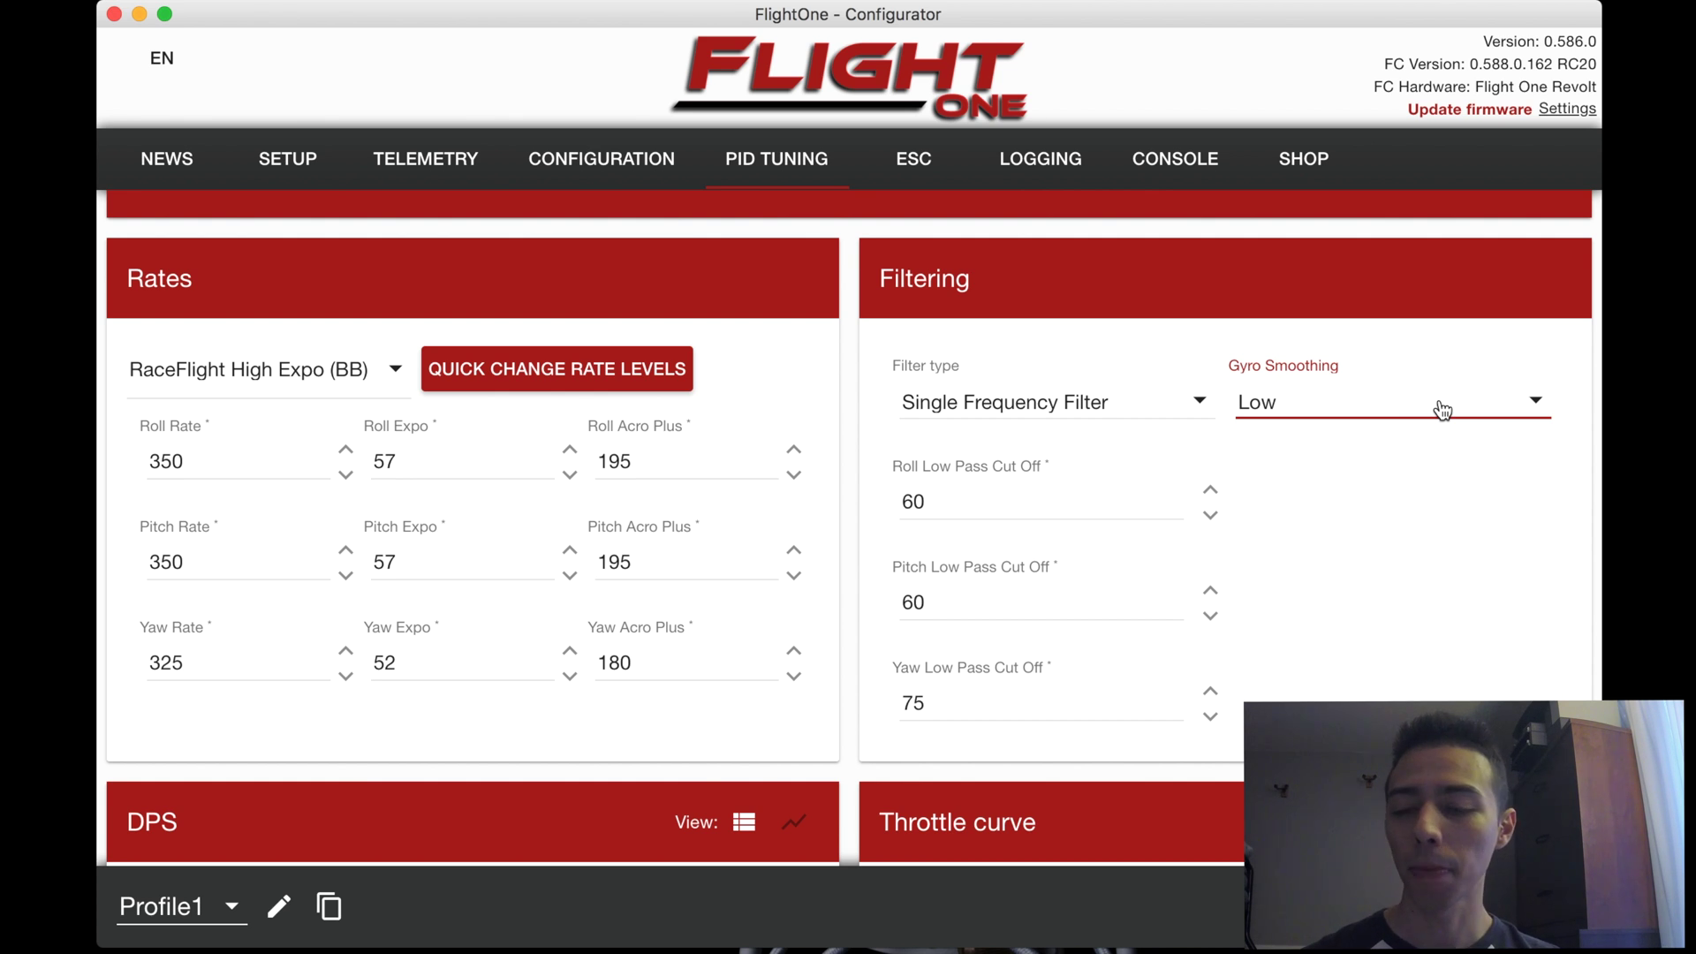
click(1484, 415)
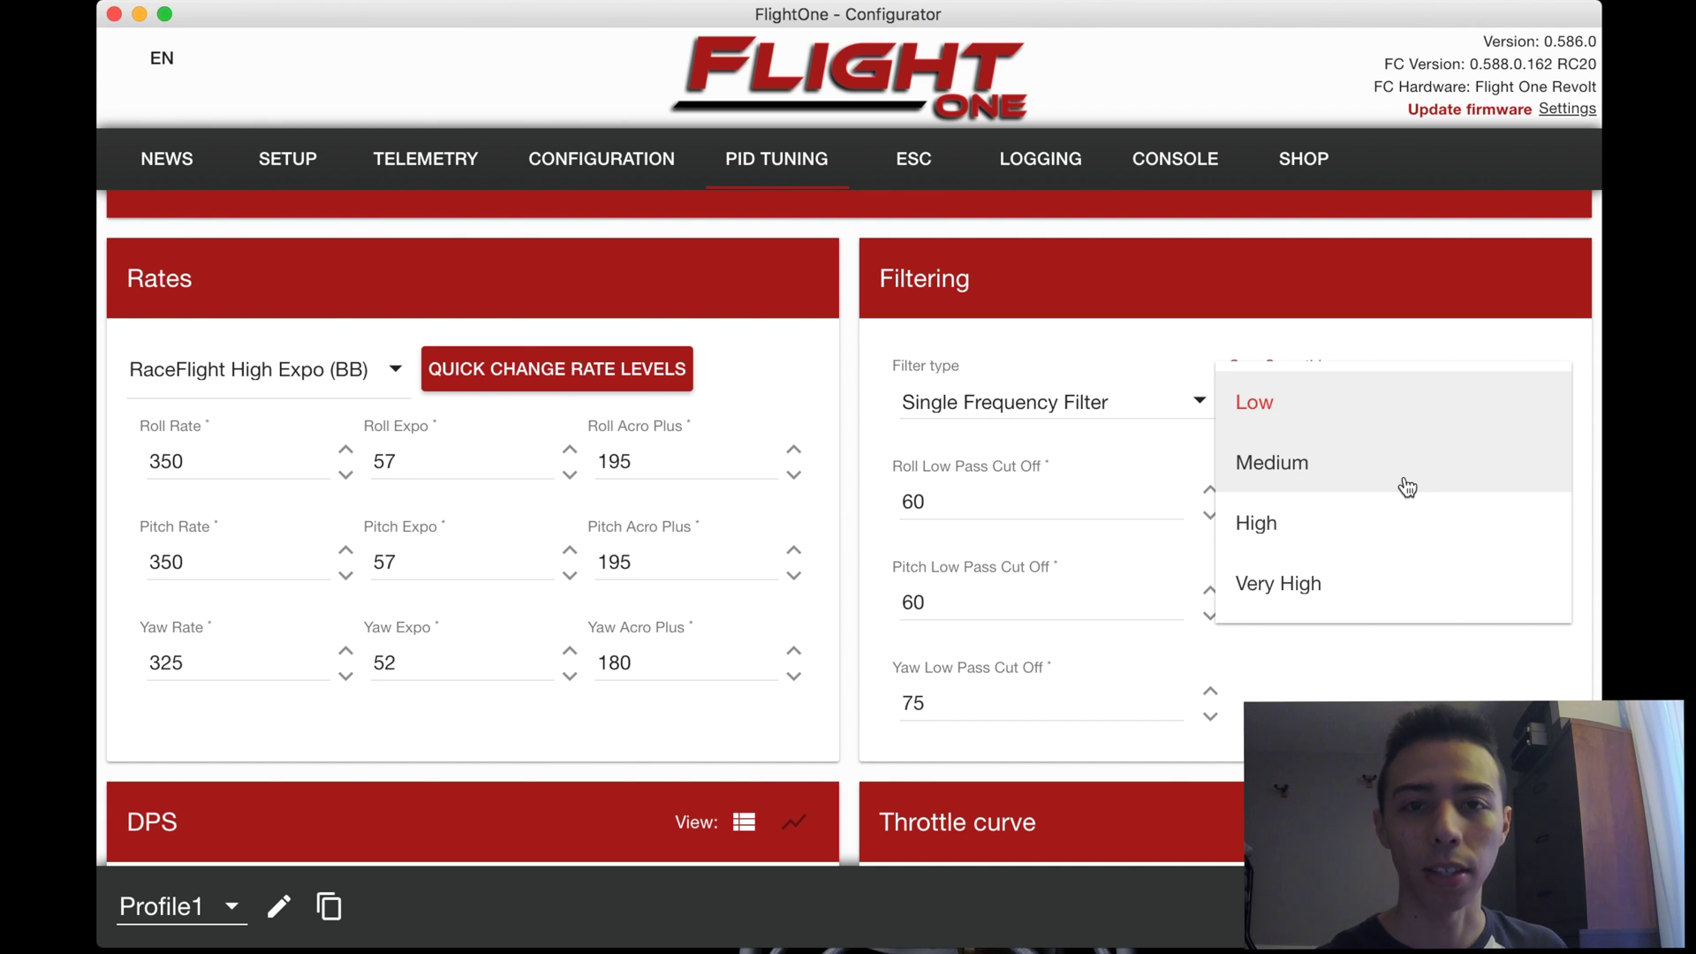
click(1455, 301)
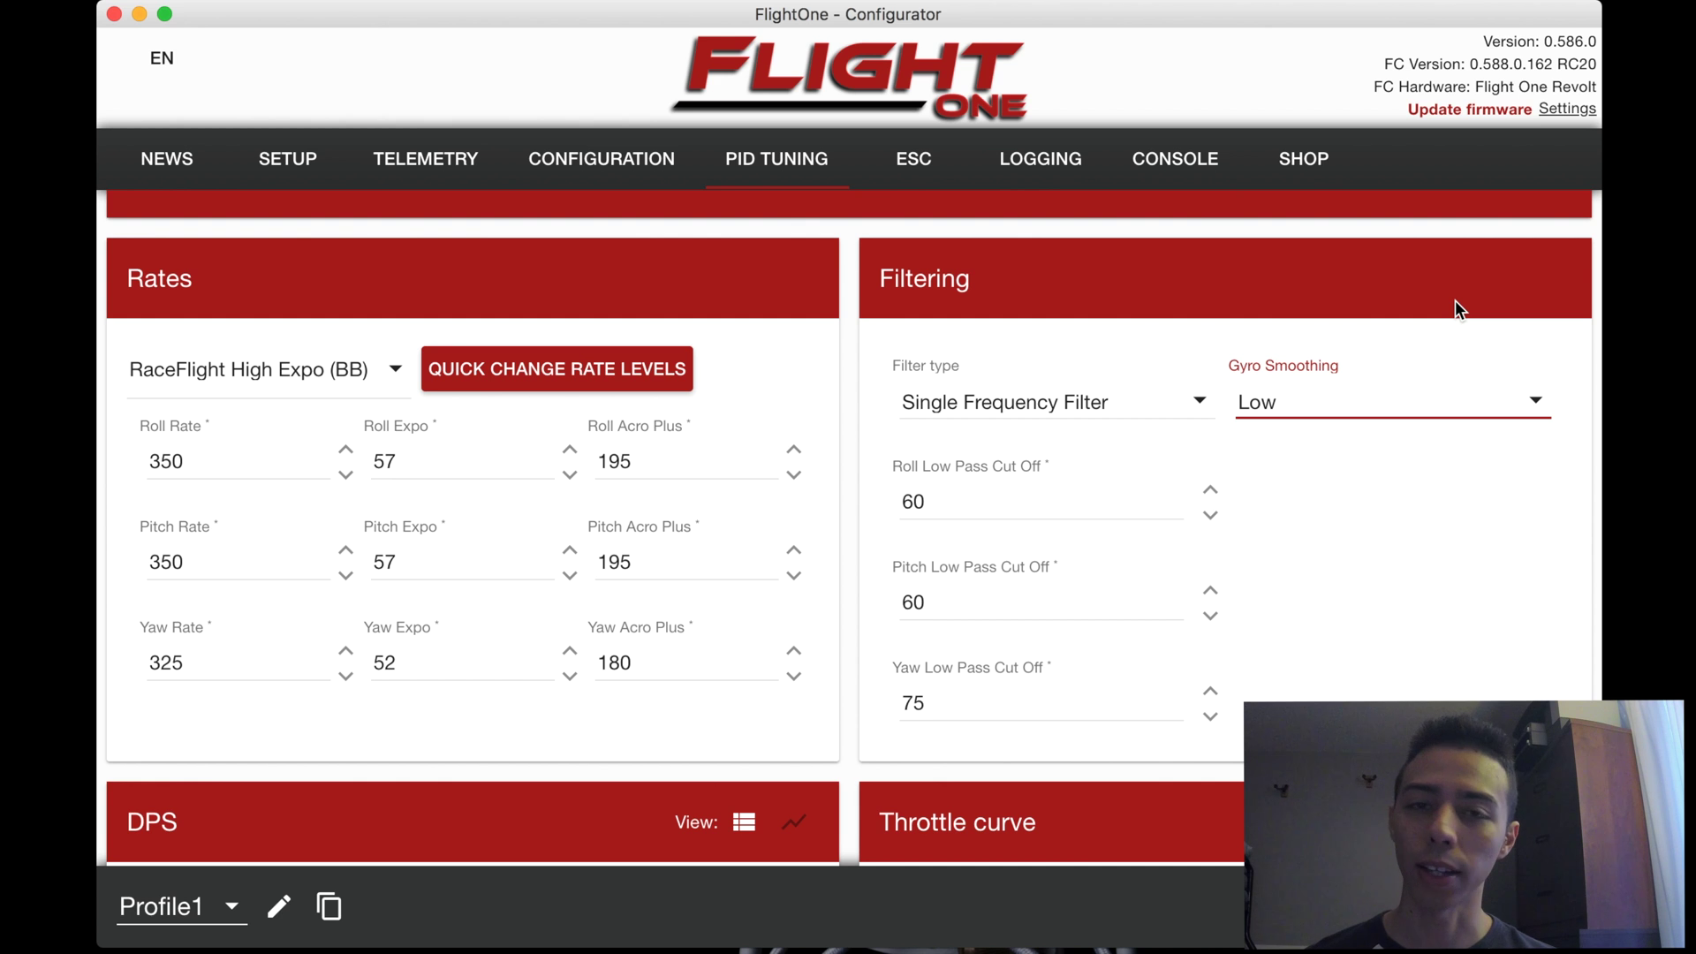
Expand the TPA section and examine the TPA KP, KI and KD curves alongside the PID and limit values
scroll(1455, 302, up, 9)
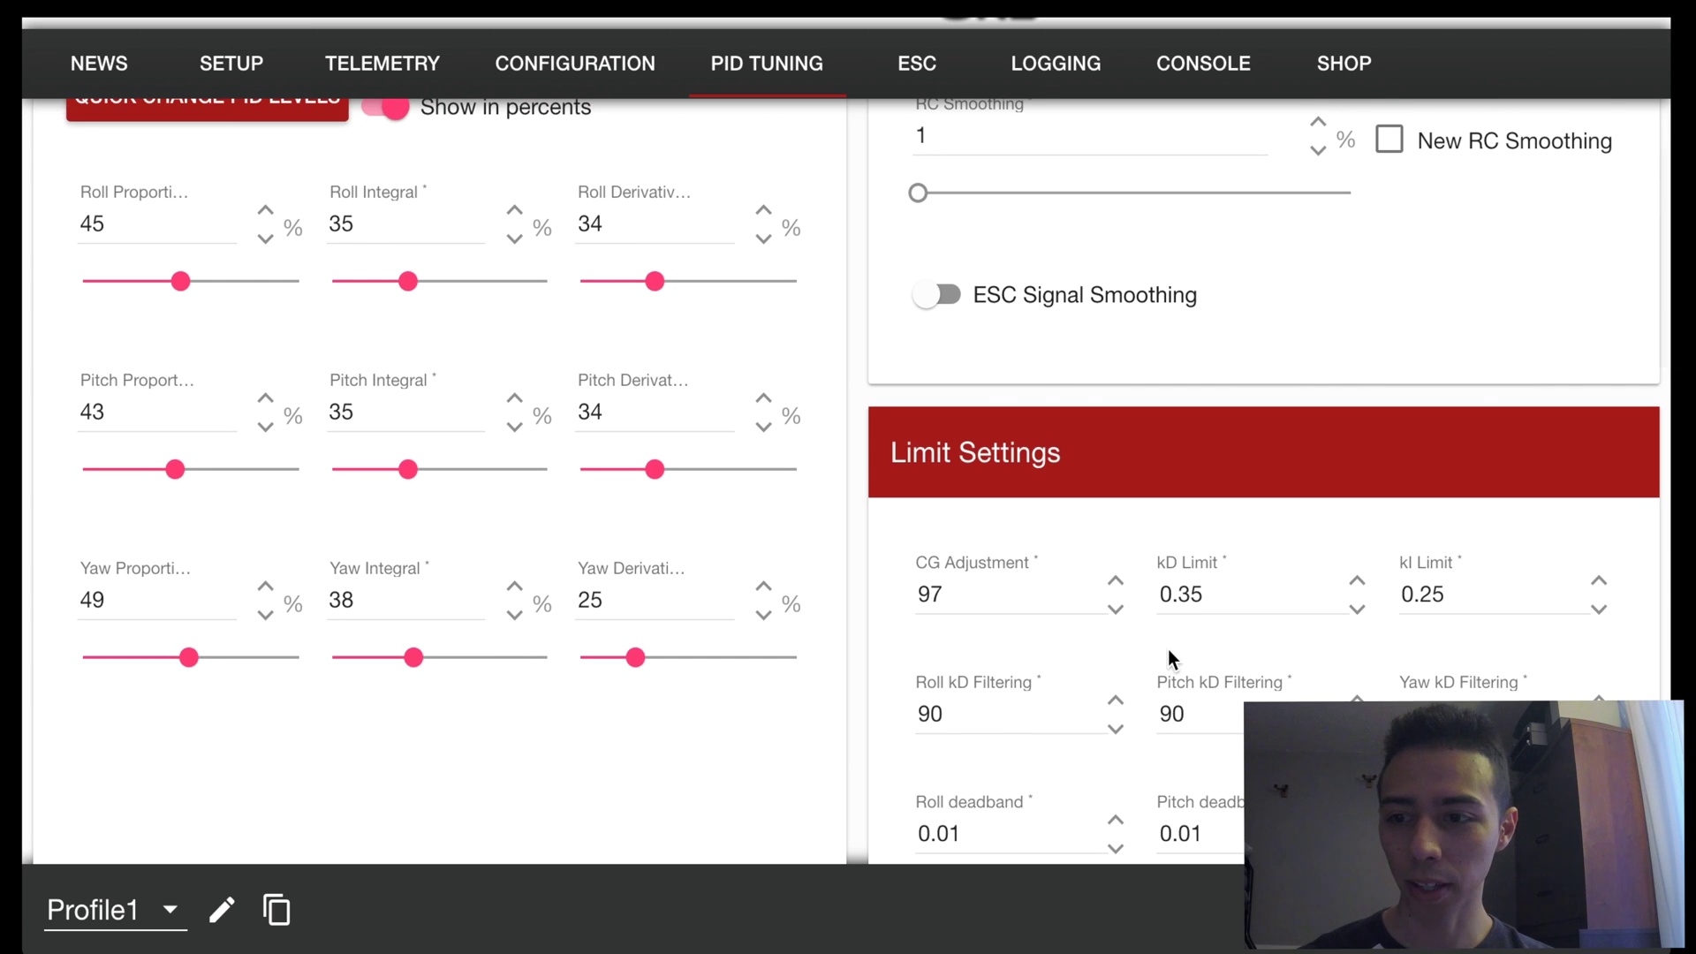
scroll(1142, 694, down, 4)
click(1574, 630)
scroll(977, 469, down, 3)
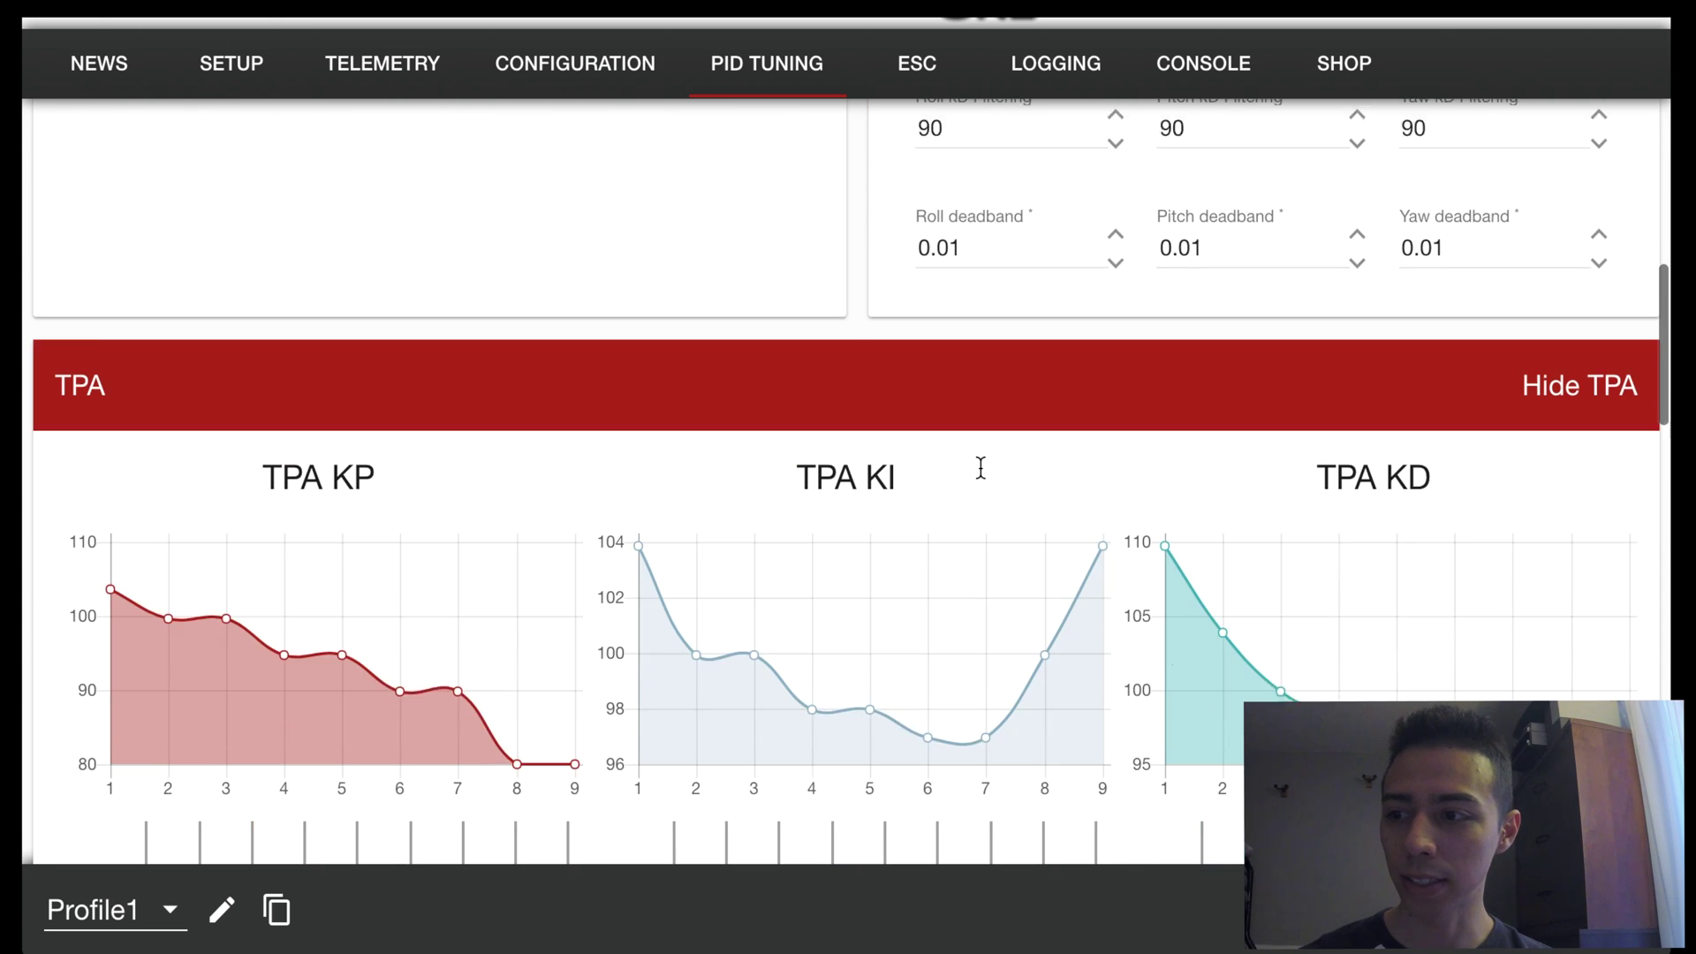
scroll(984, 477, down, 4)
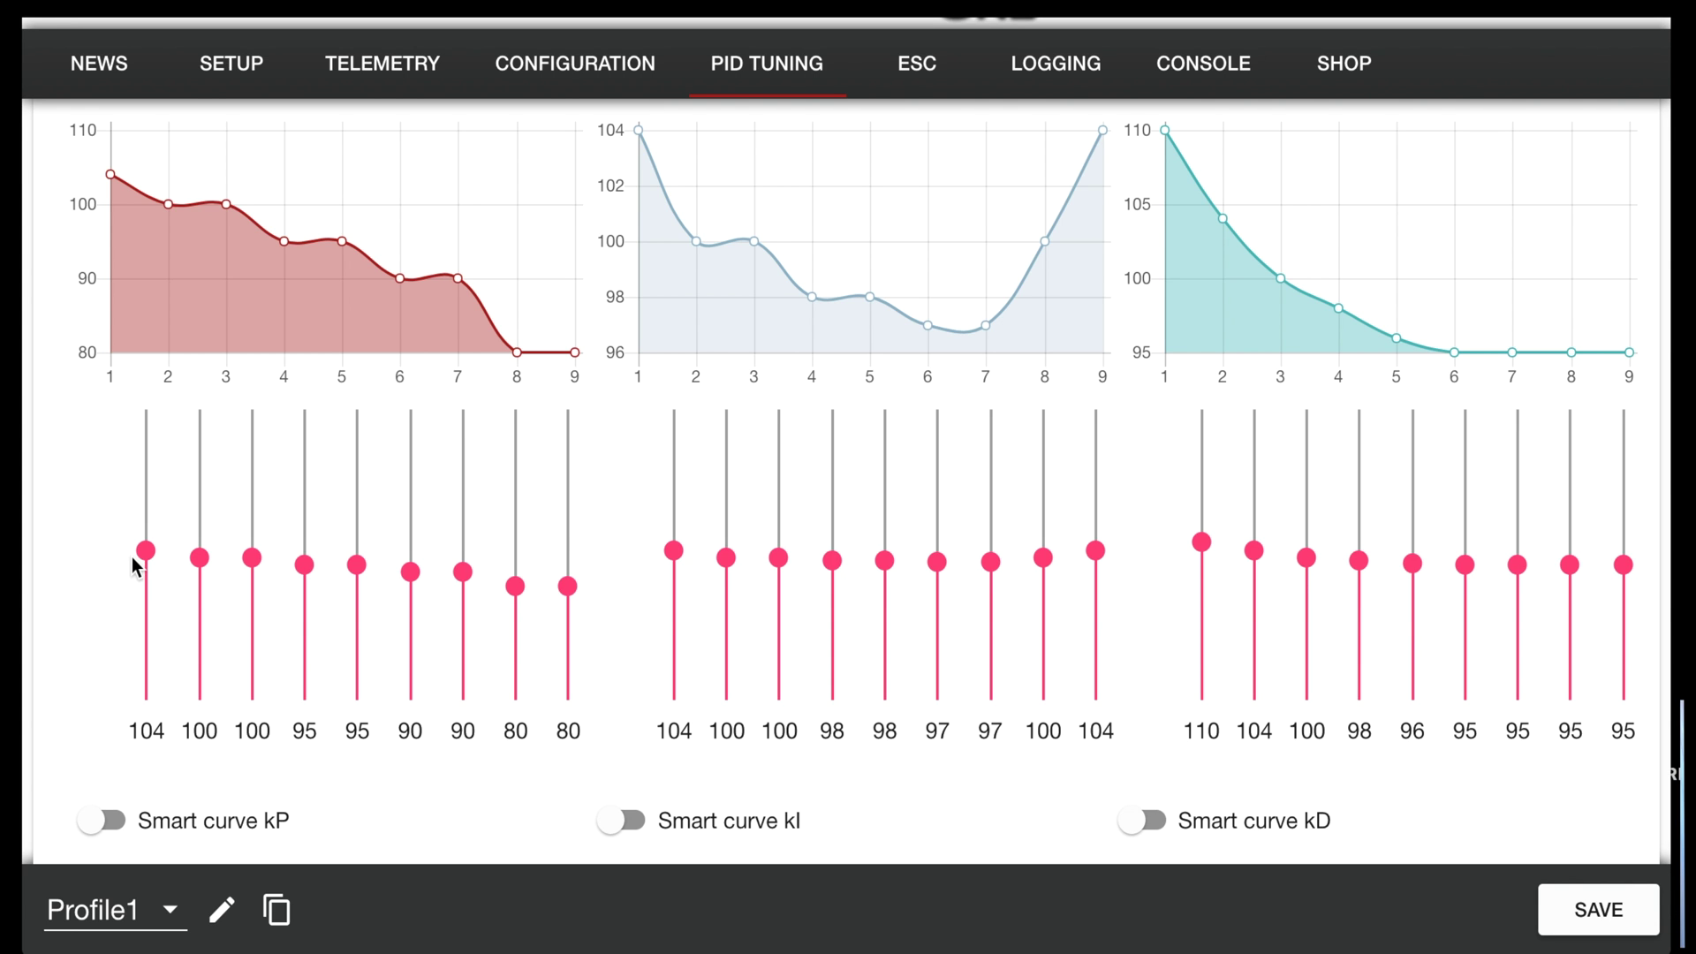
scroll(602, 536, up, 1)
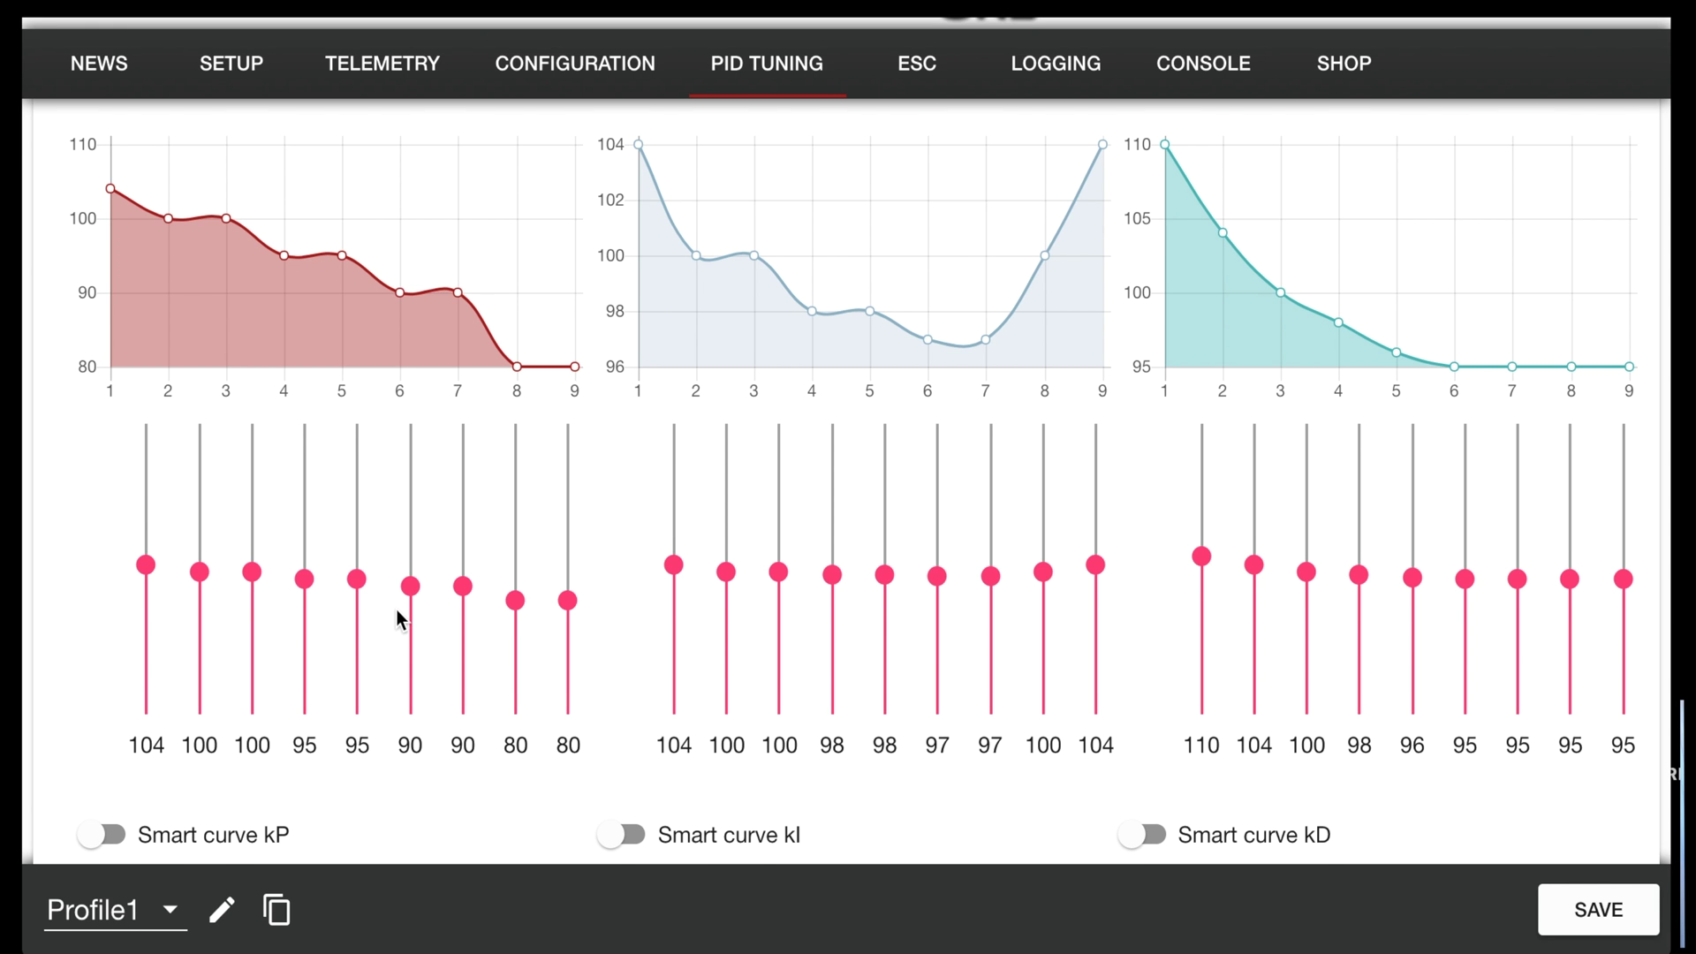
scroll(396, 609, up, 1)
scroll(396, 610, down, 2)
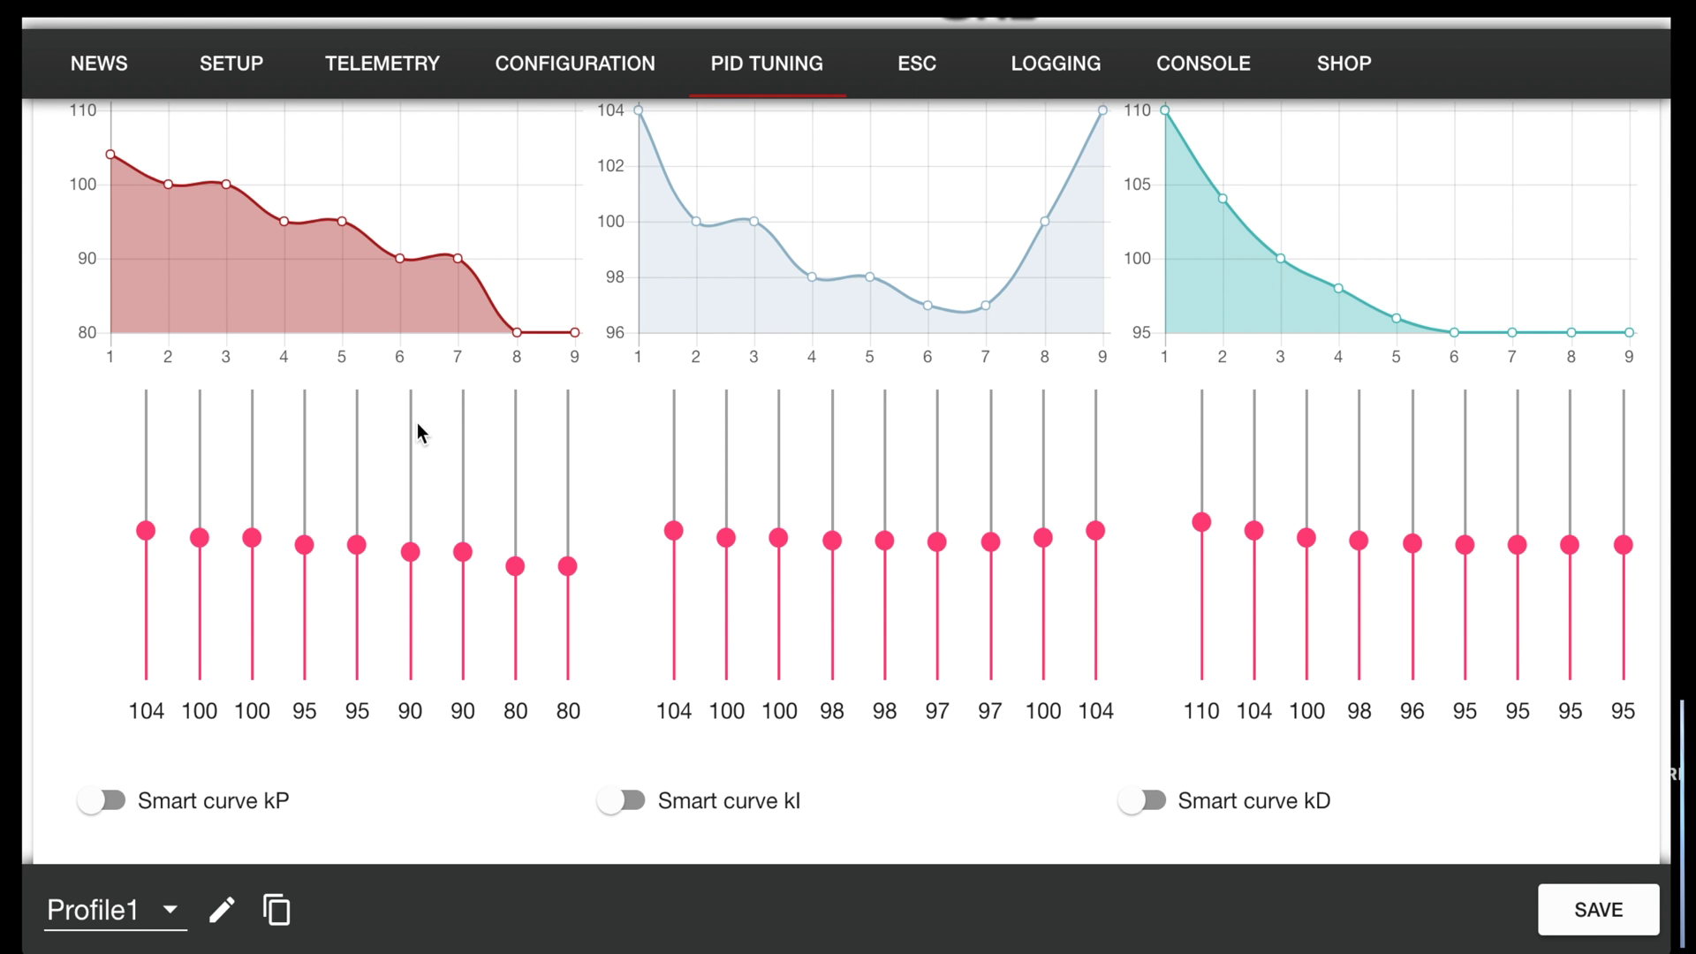
scroll(417, 424, up, 8)
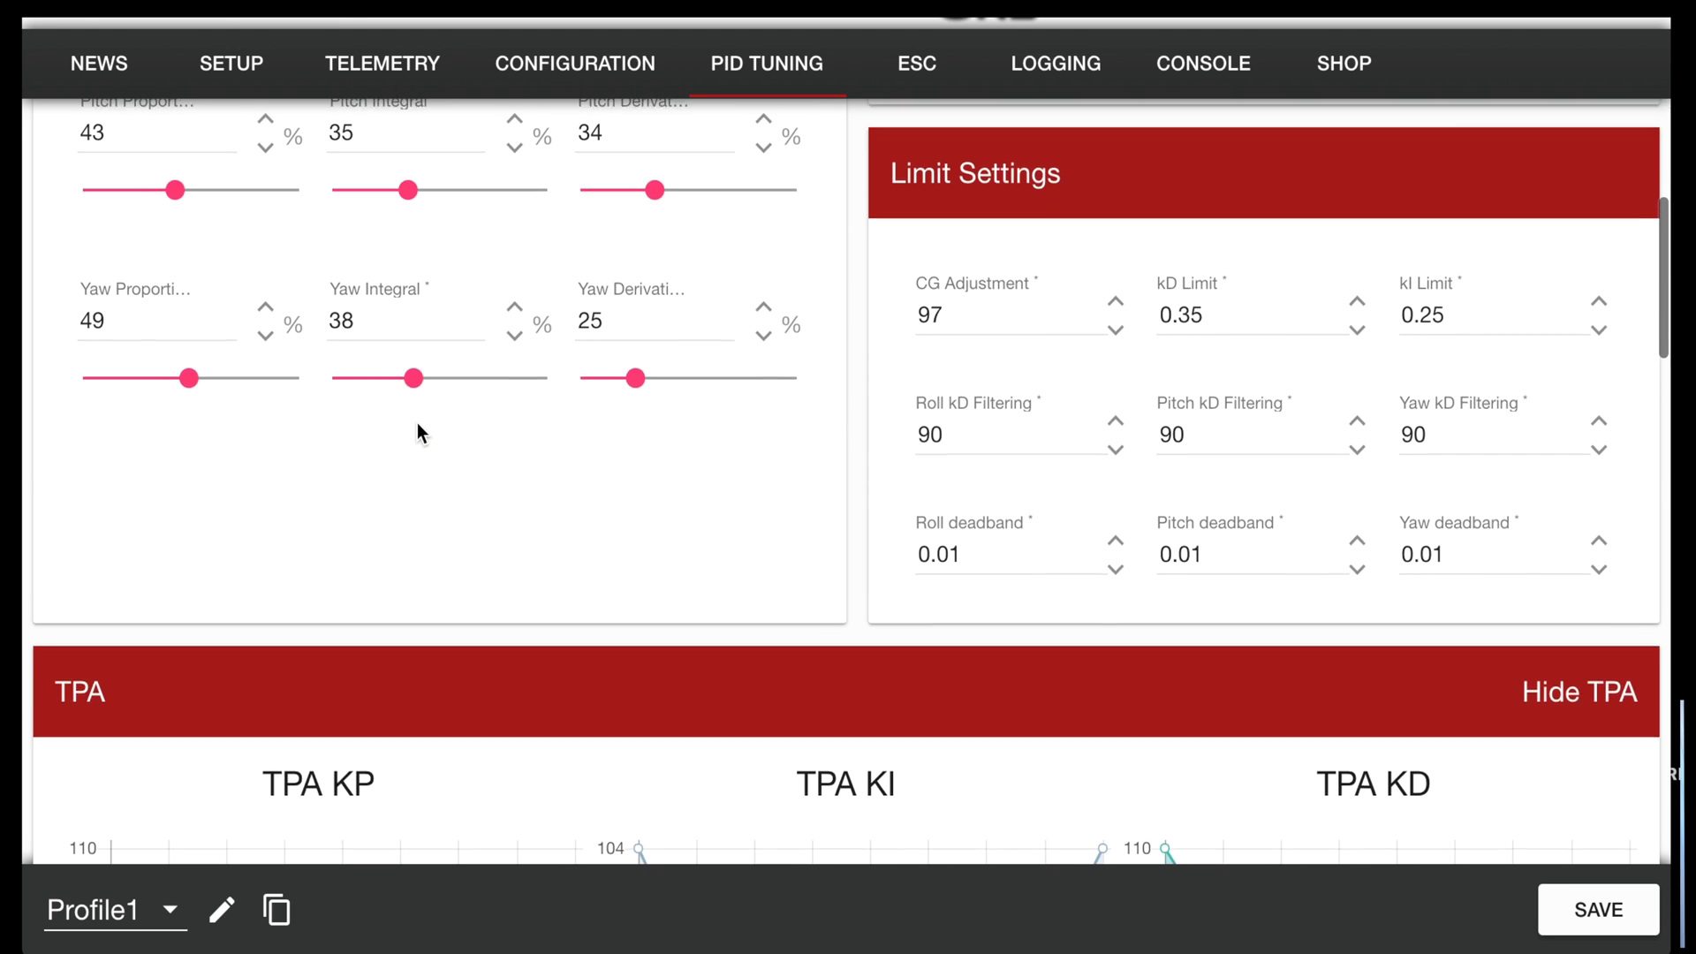
scroll(417, 431, up, 4)
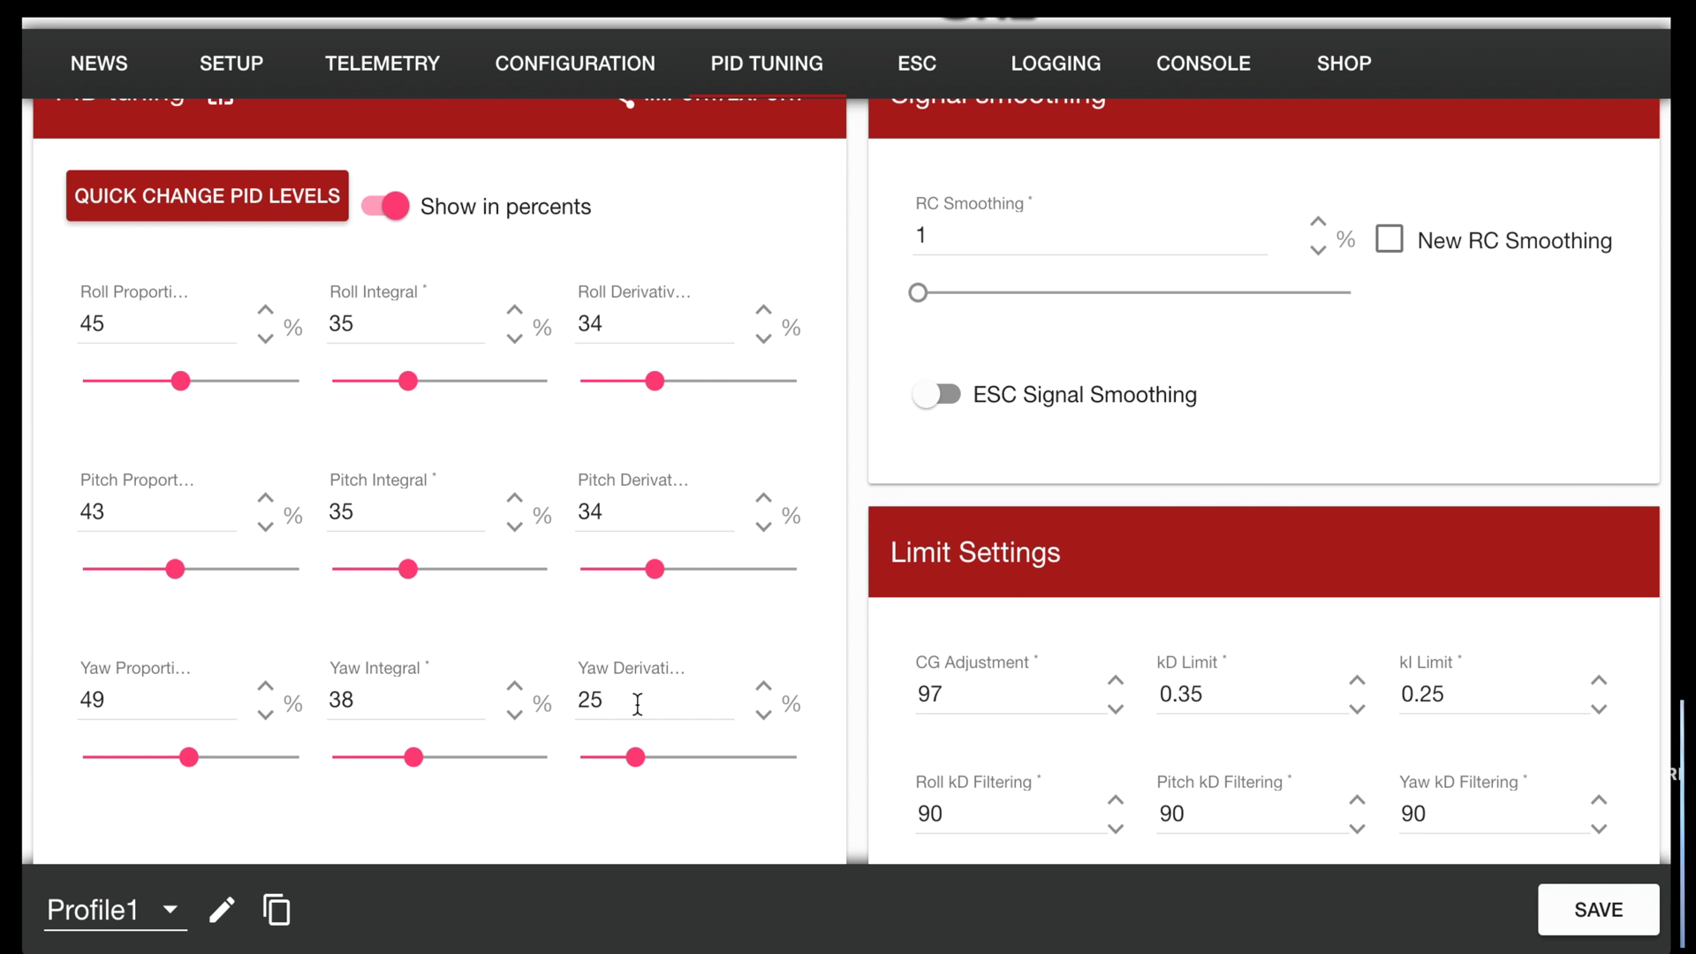
Run the dump command in the console and review the idle_percent and mixer settings in its output
click(1194, 71)
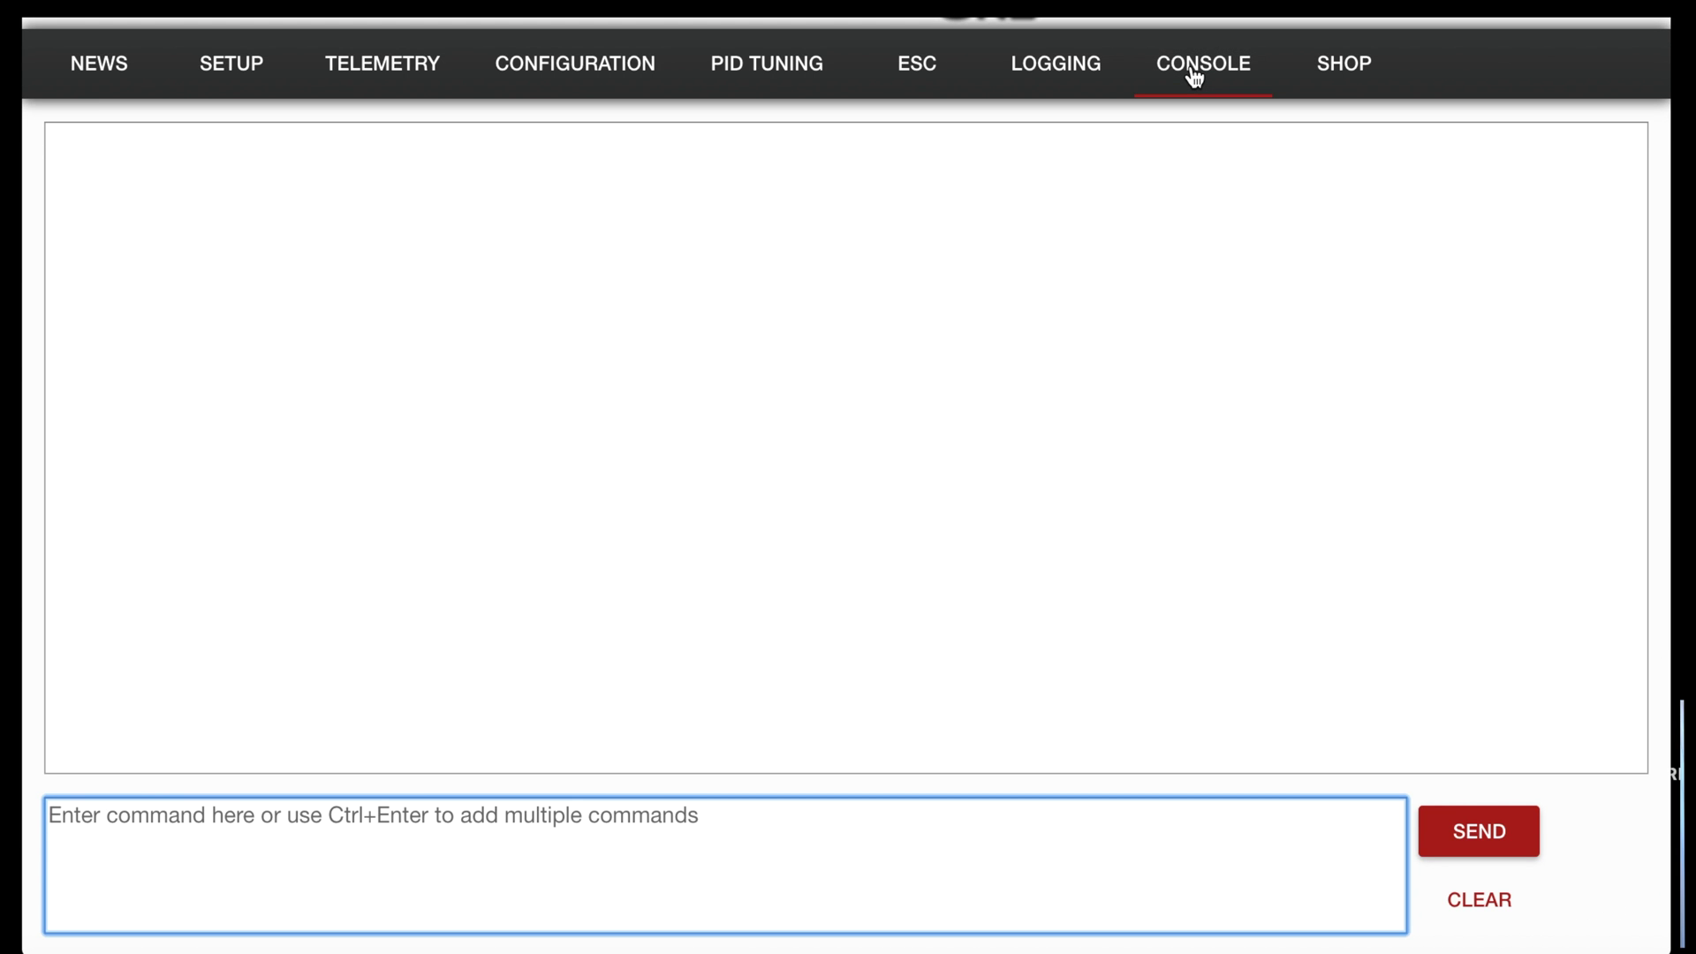
text(dump)
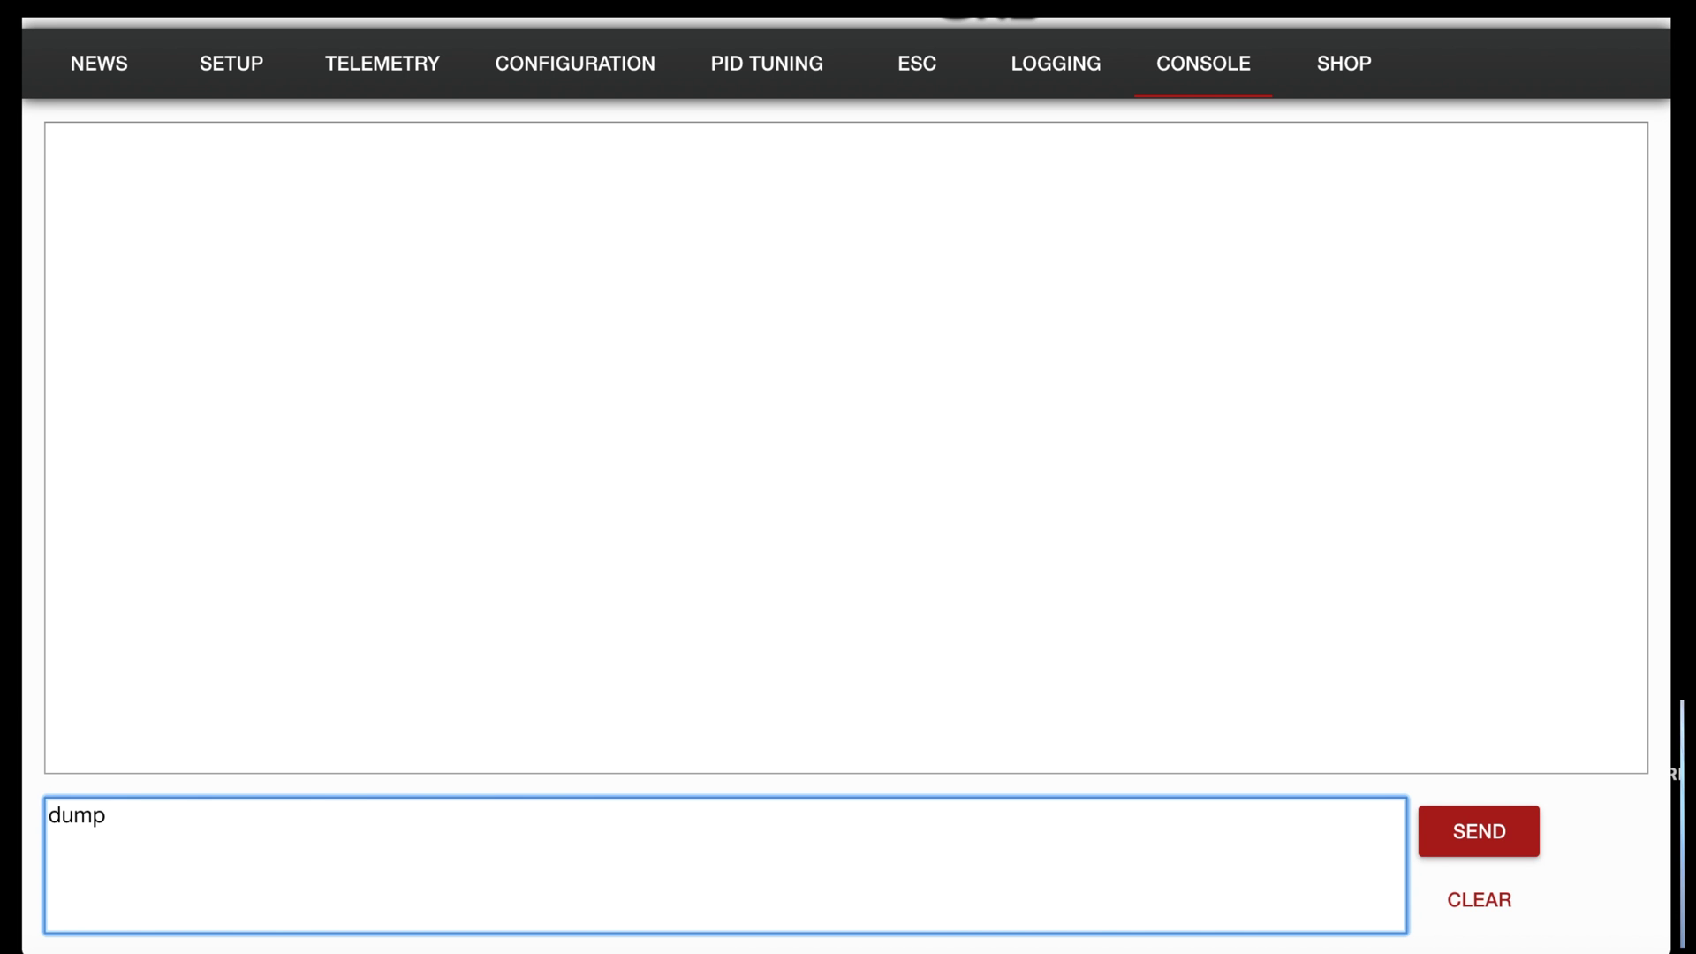
key(Return)
scroll(390, 721, up, 5)
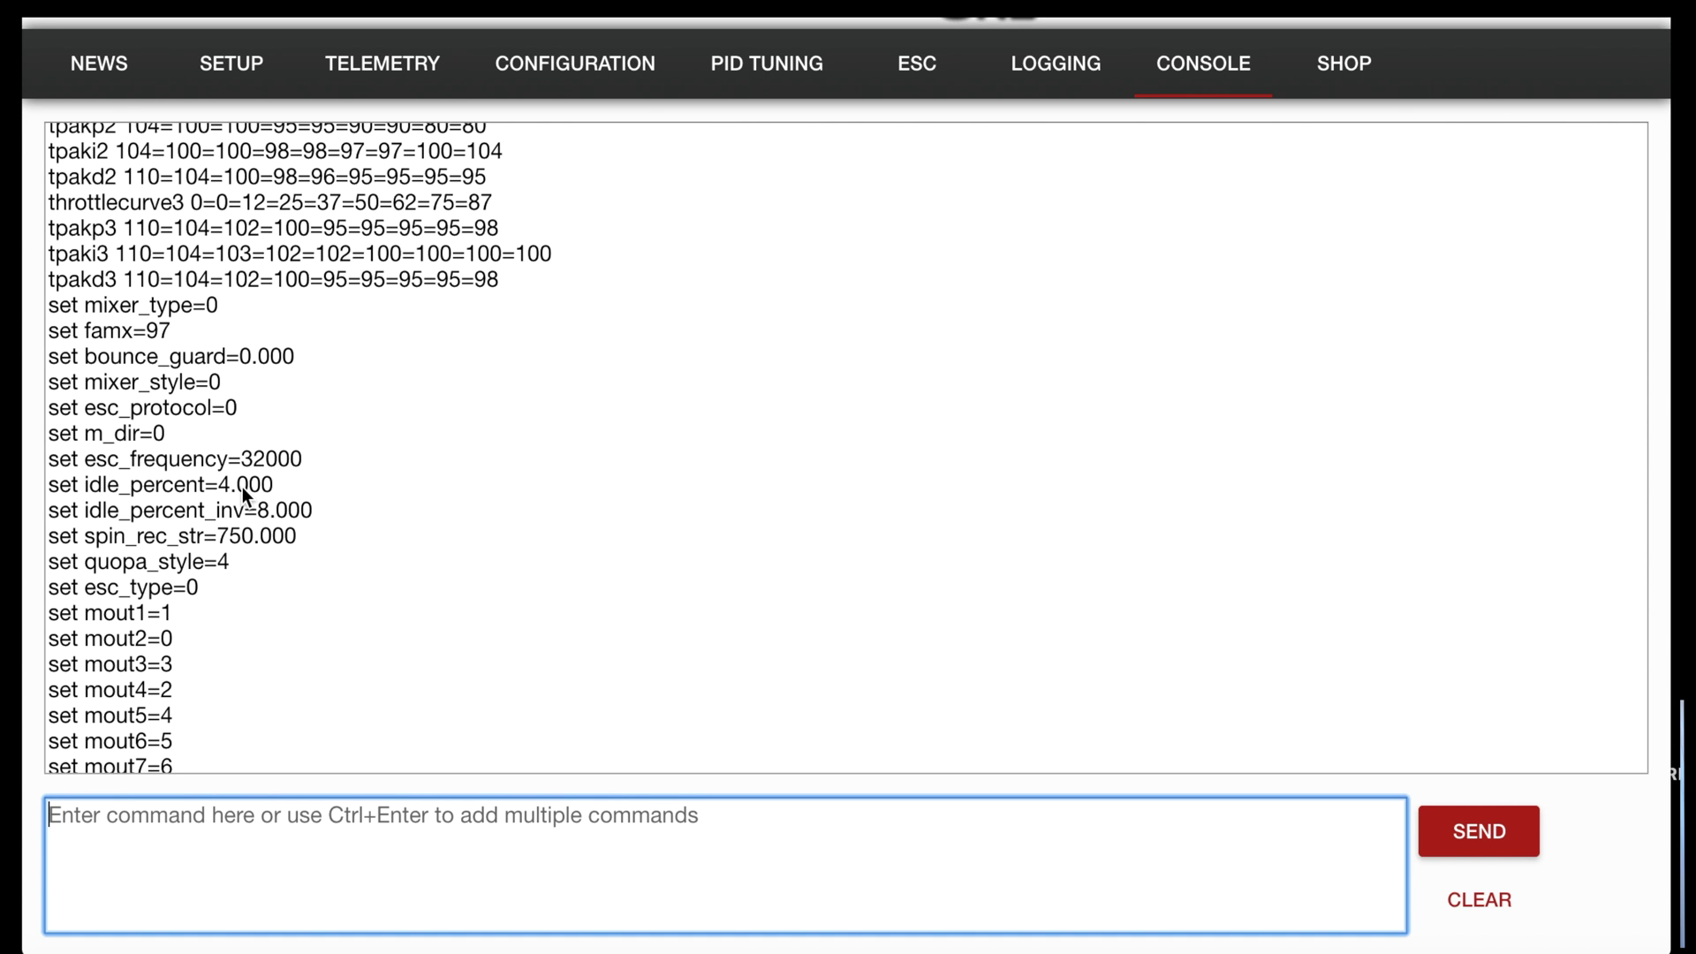
Return to the PID tuning page and review the Rates, Filtering, DPS graph, throttle curve and PID values
click(781, 67)
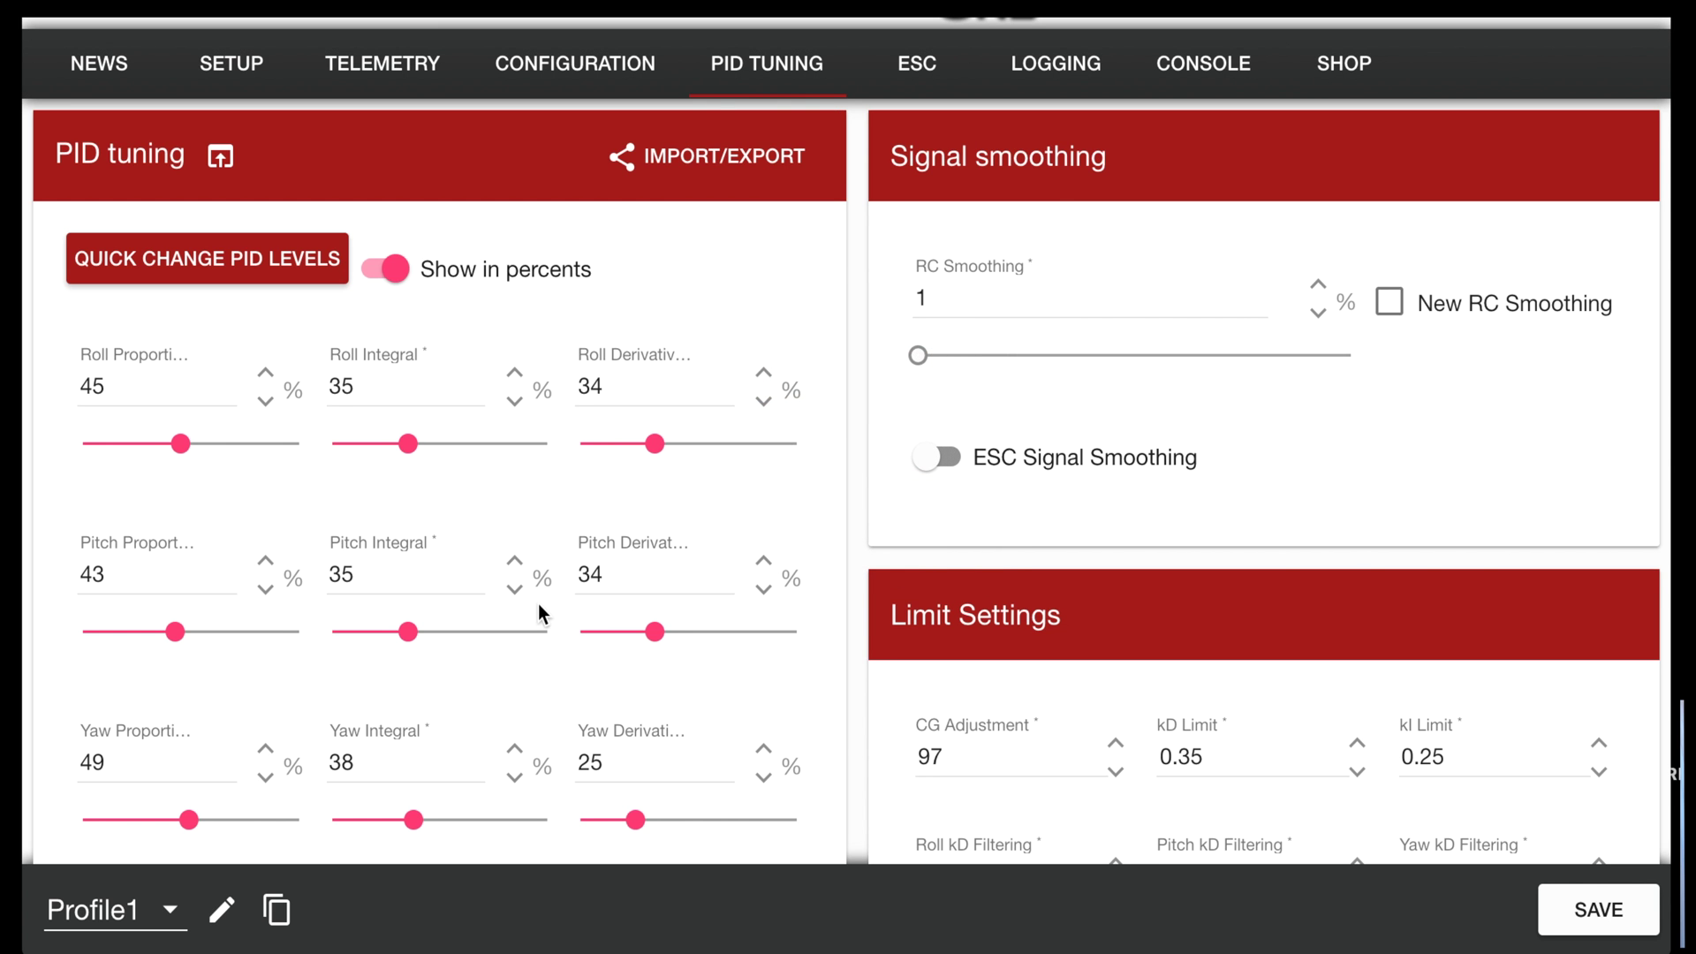
scroll(538, 603, down, 10)
scroll(538, 603, down, 5)
scroll(538, 604, up, 4)
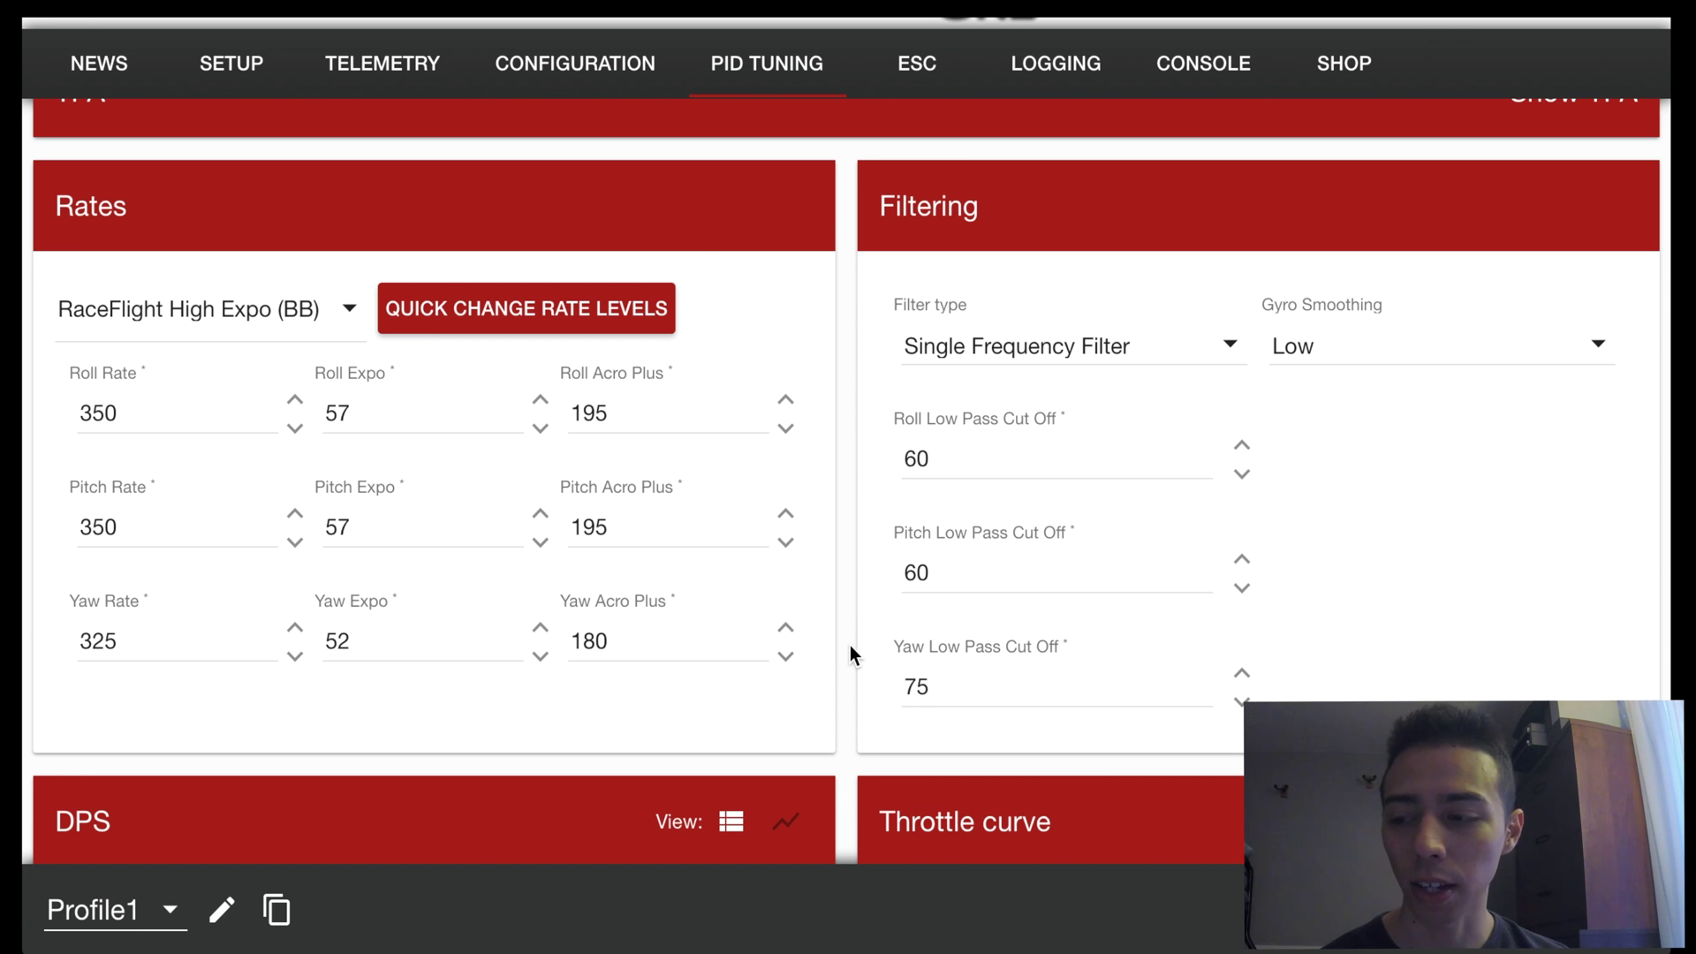
scroll(849, 647, down, 6)
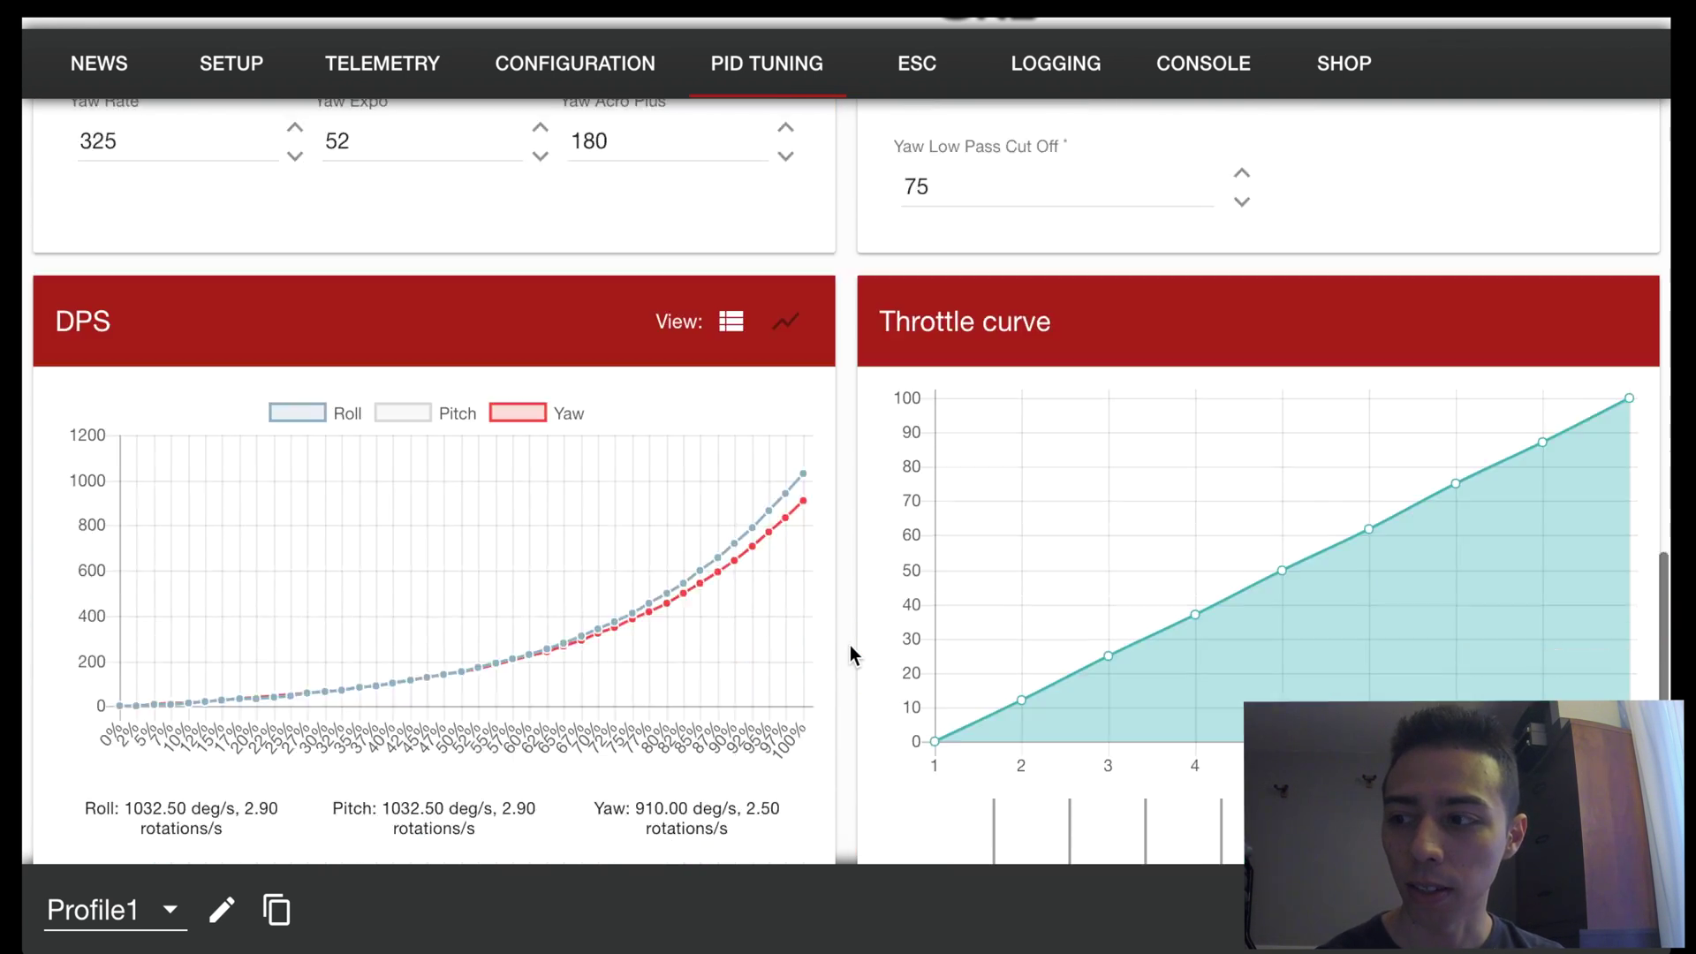
scroll(850, 647, up, 2)
scroll(848, 648, down, 4)
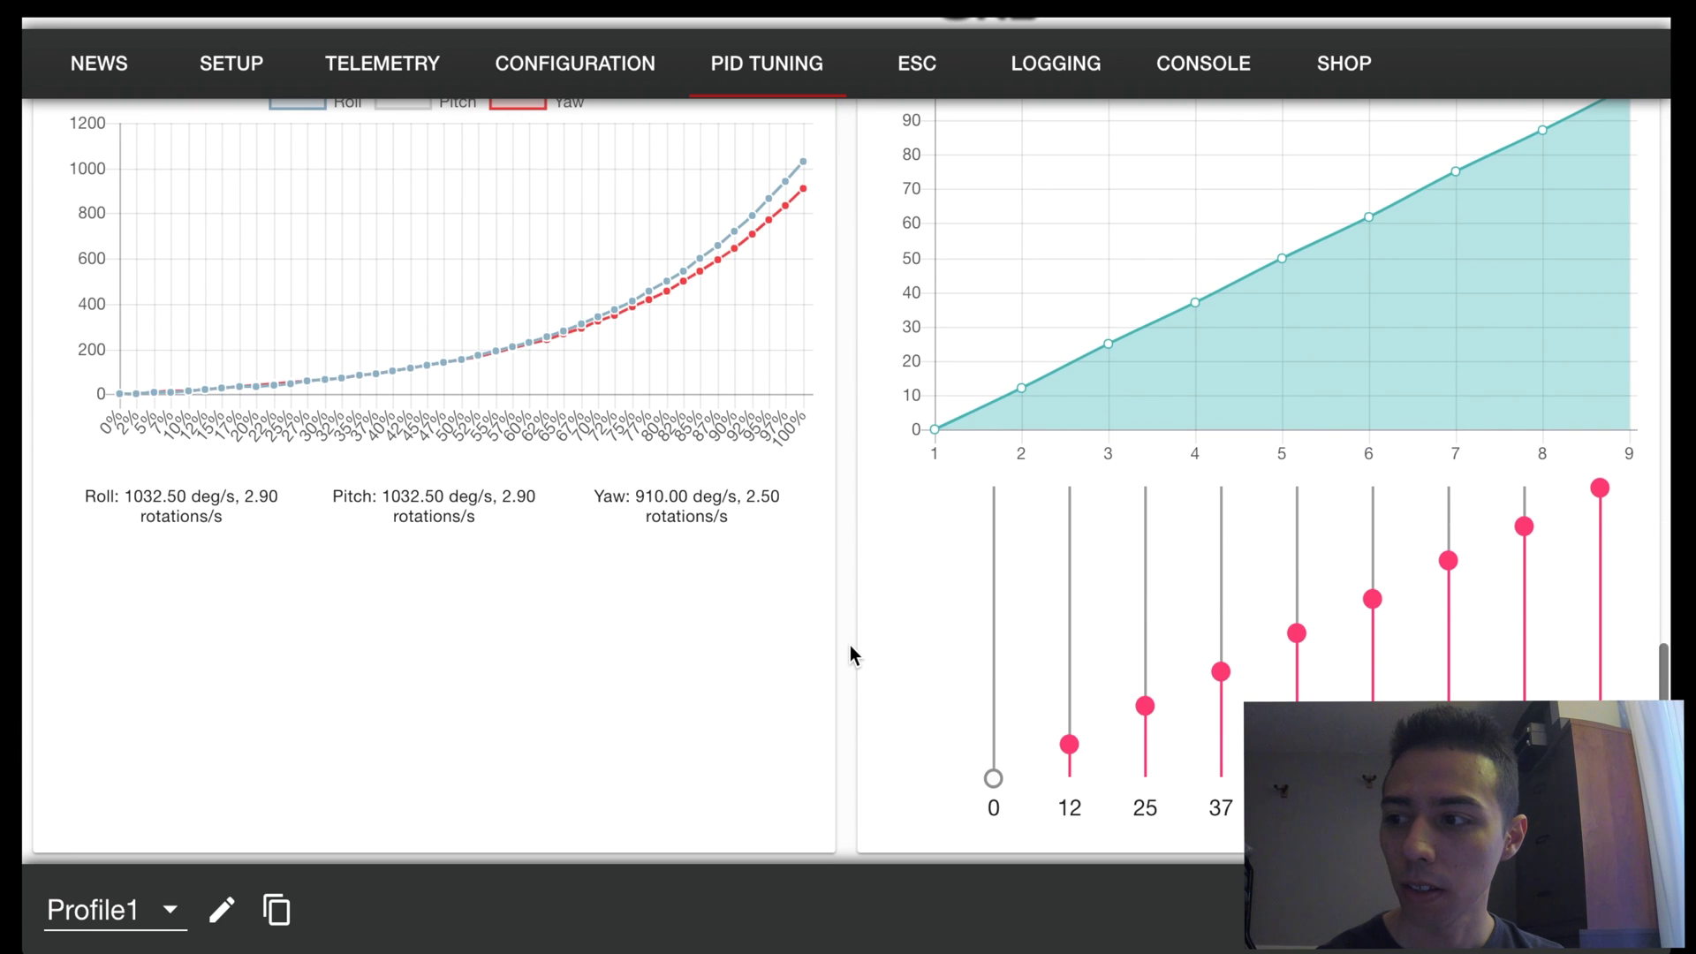
scroll(849, 647, up, 2)
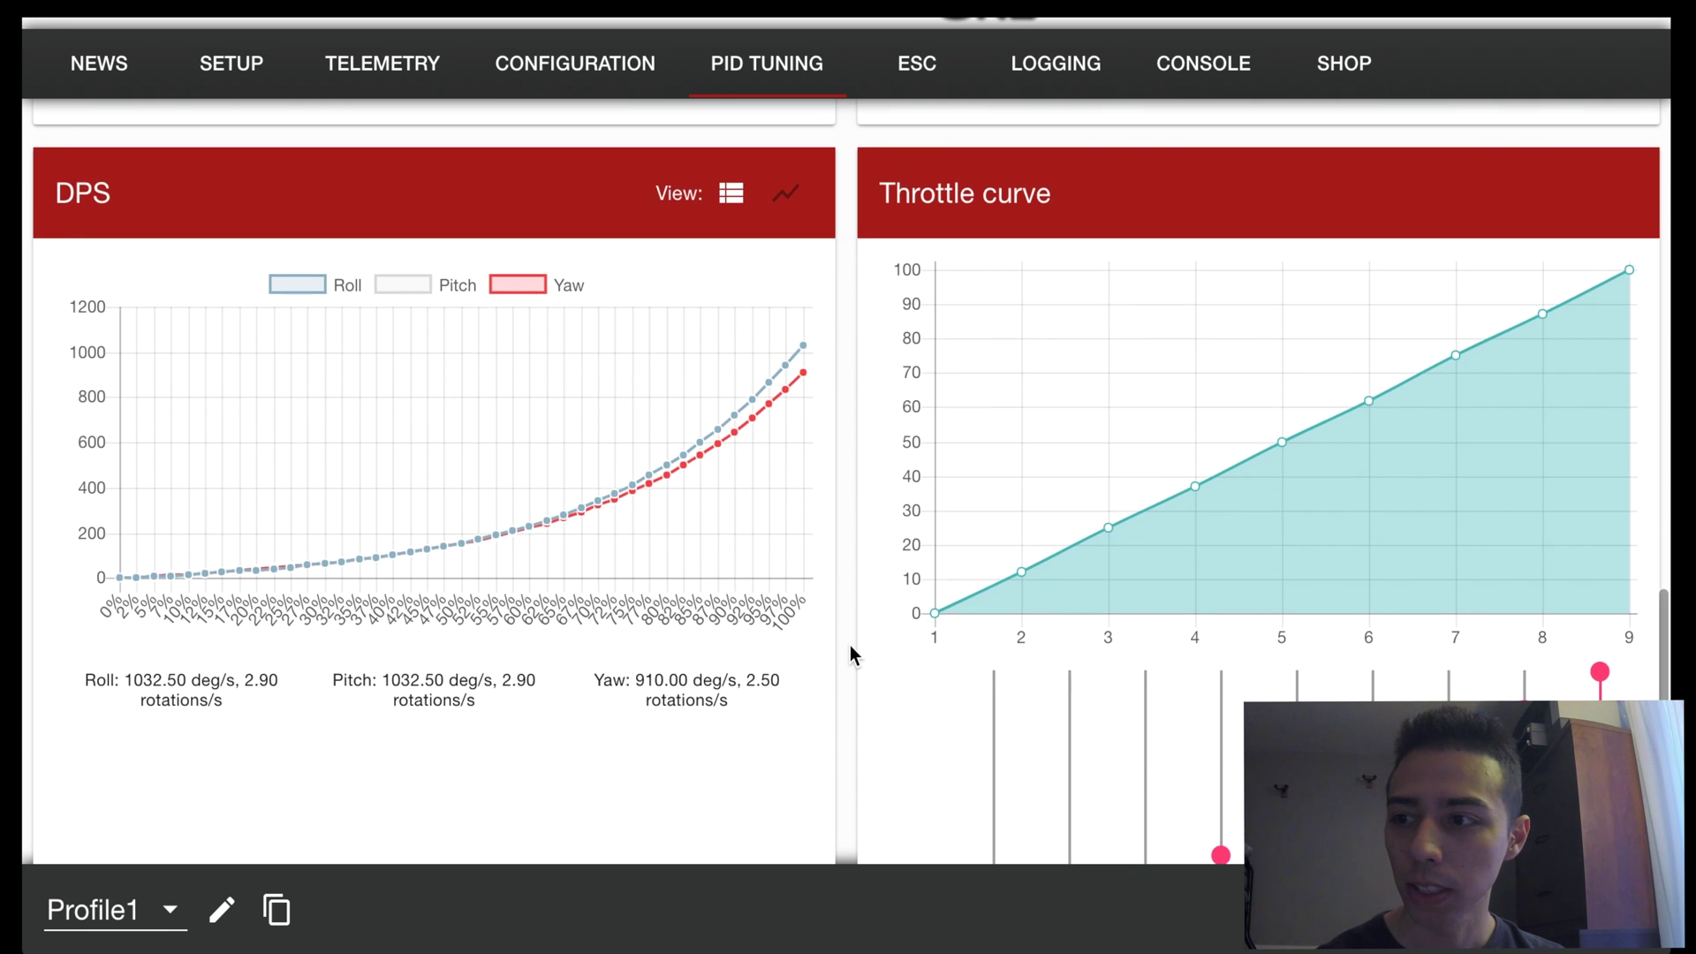
scroll(849, 647, up, 5)
scroll(850, 648, up, 10)
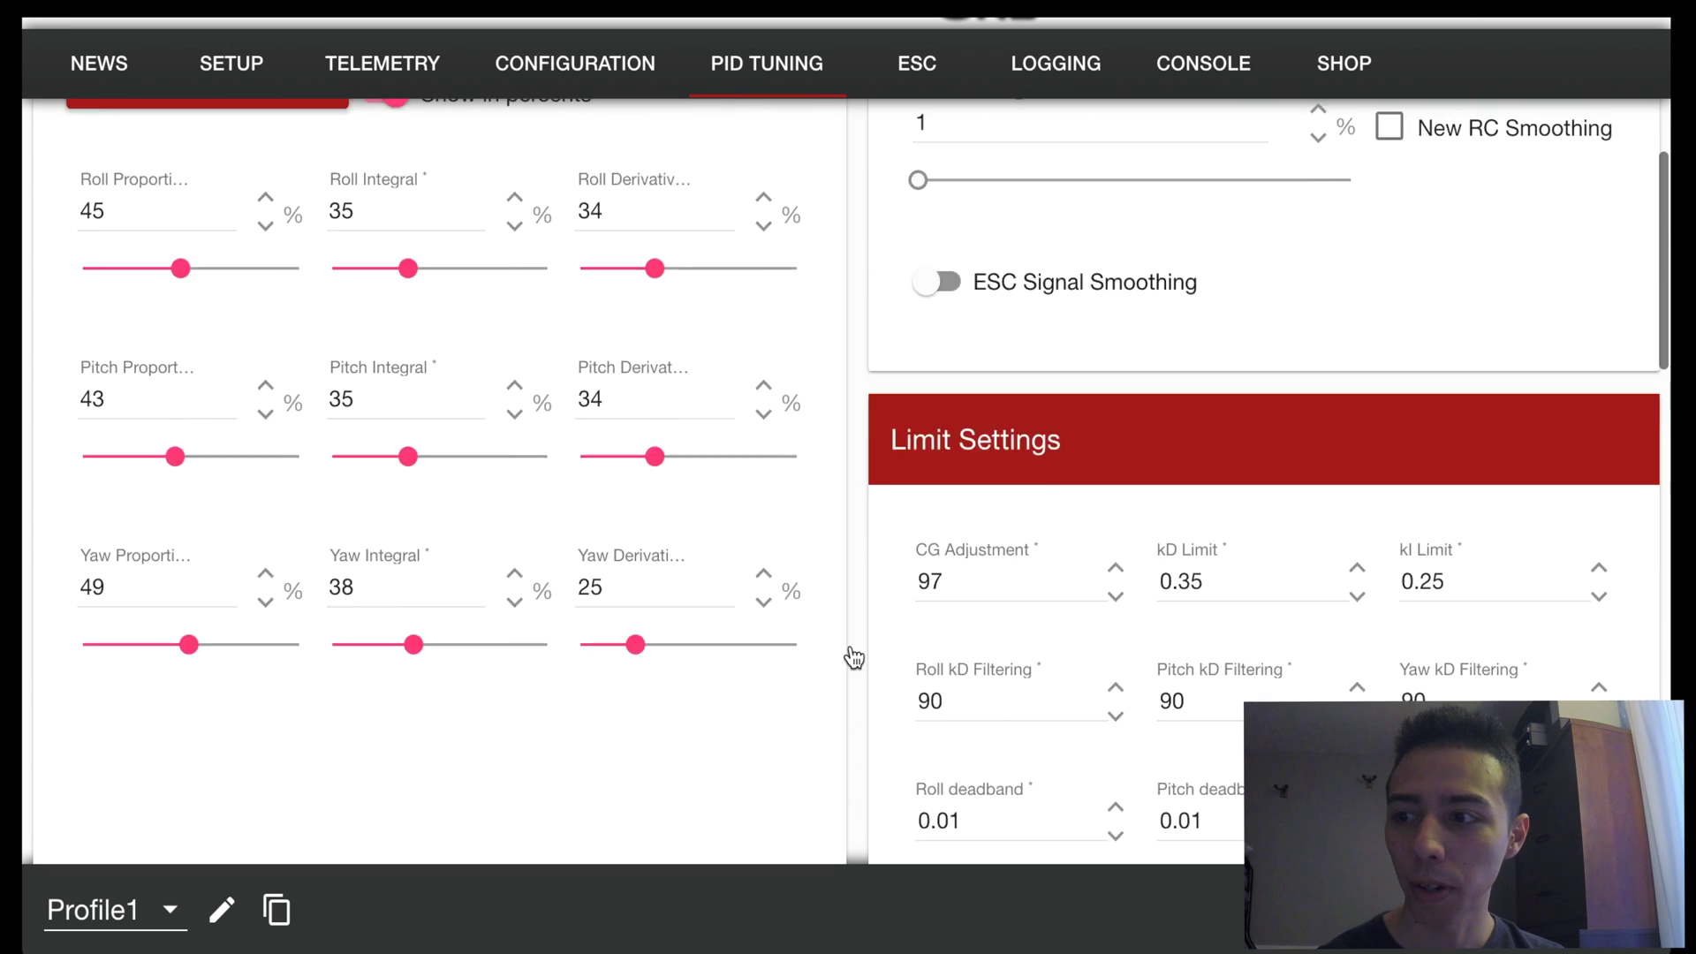
scroll(849, 646, up, 1)
scroll(849, 647, down, 1)
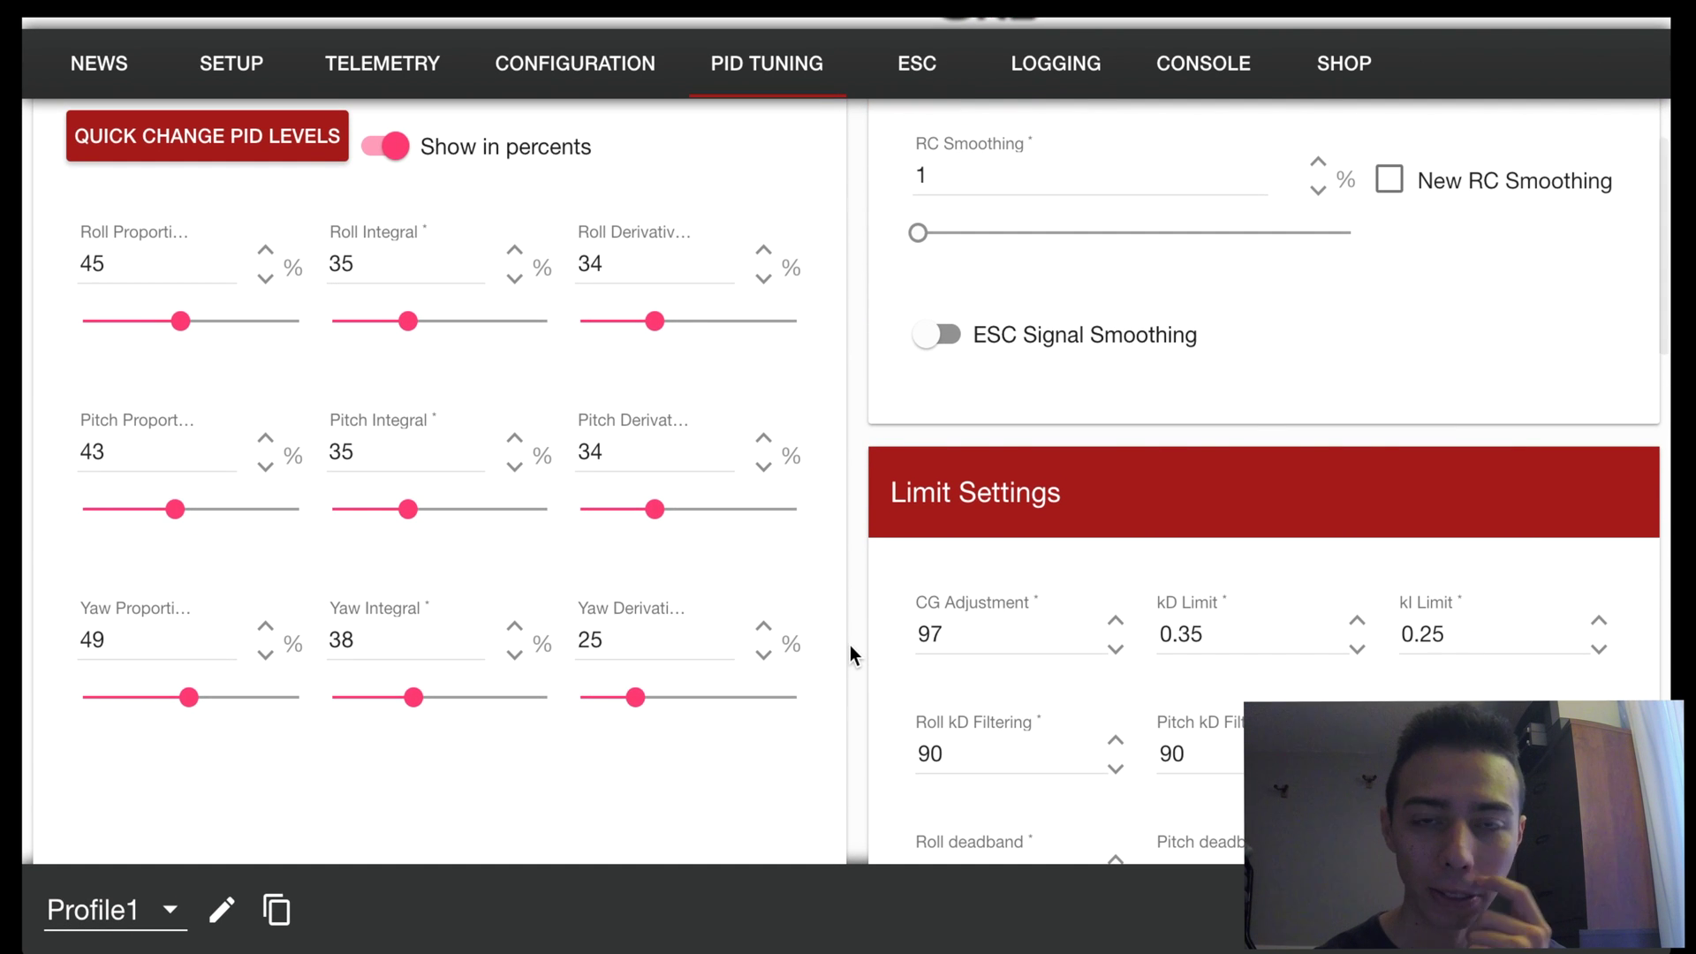